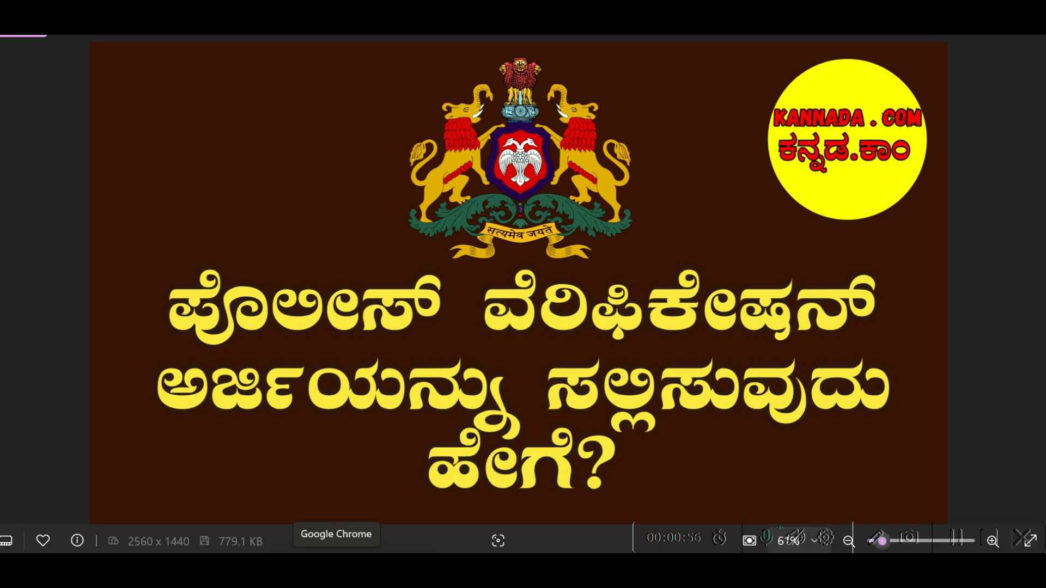
Leave the Photos title image and return to the Google search for 'seva sindhu' in Chrome
{"action": "left_click", "coordinate": [336, 569]}
{"action": "left_click", "coordinate": [360, 150]}
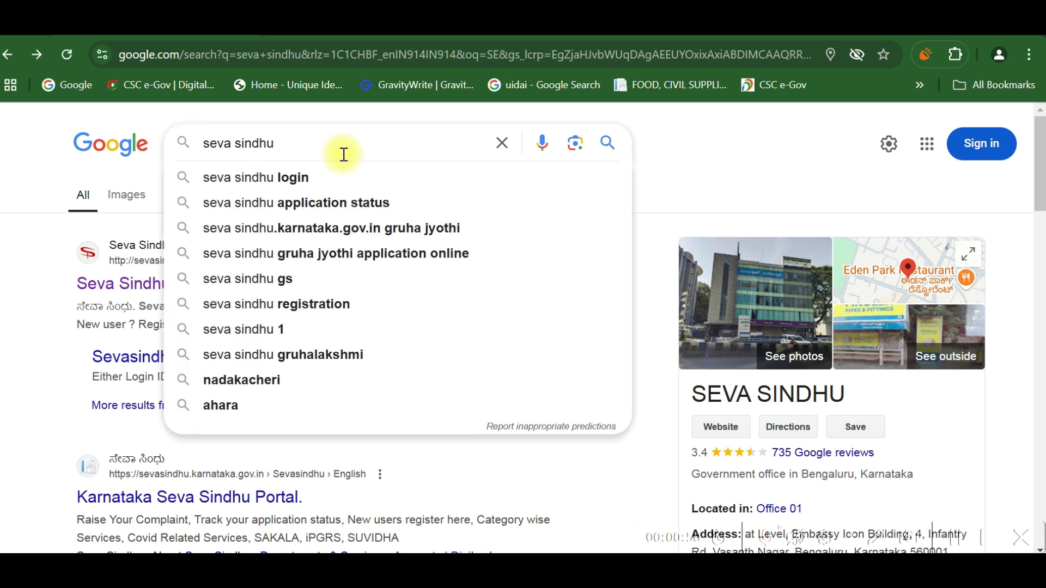
Open the 'Seva Sindhu 1' result to reach the sevasindhuservices.karnataka.gov.in portal
{"action": "left_click", "coordinate": [29, 296]}
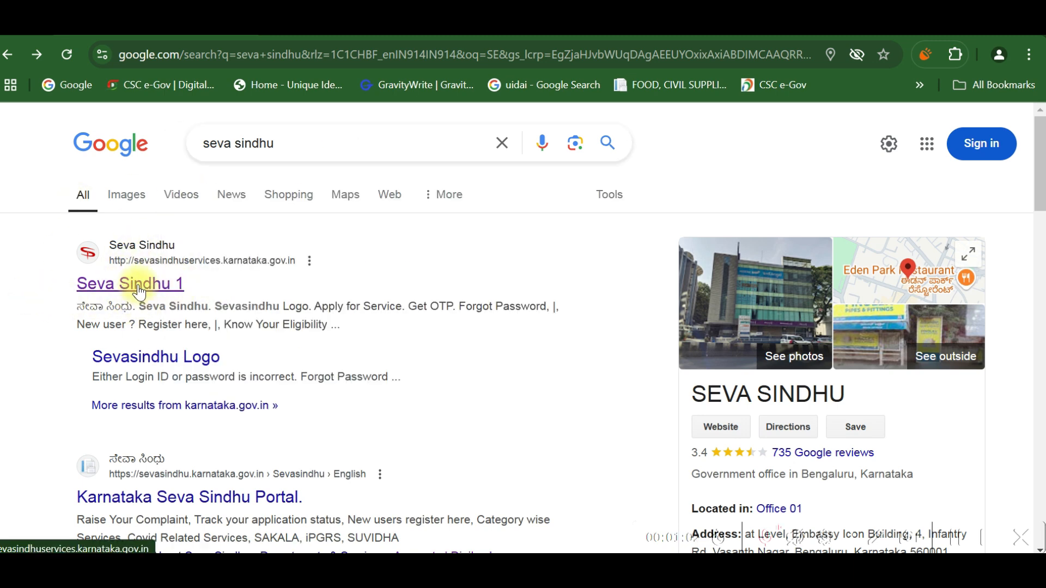
{"action": "left_click", "coordinate": [140, 291]}
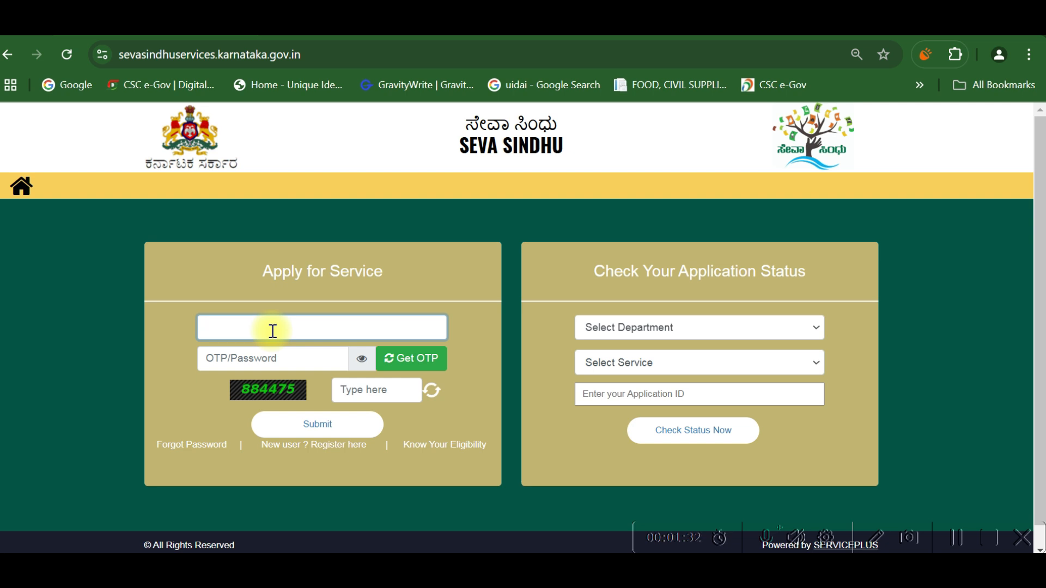
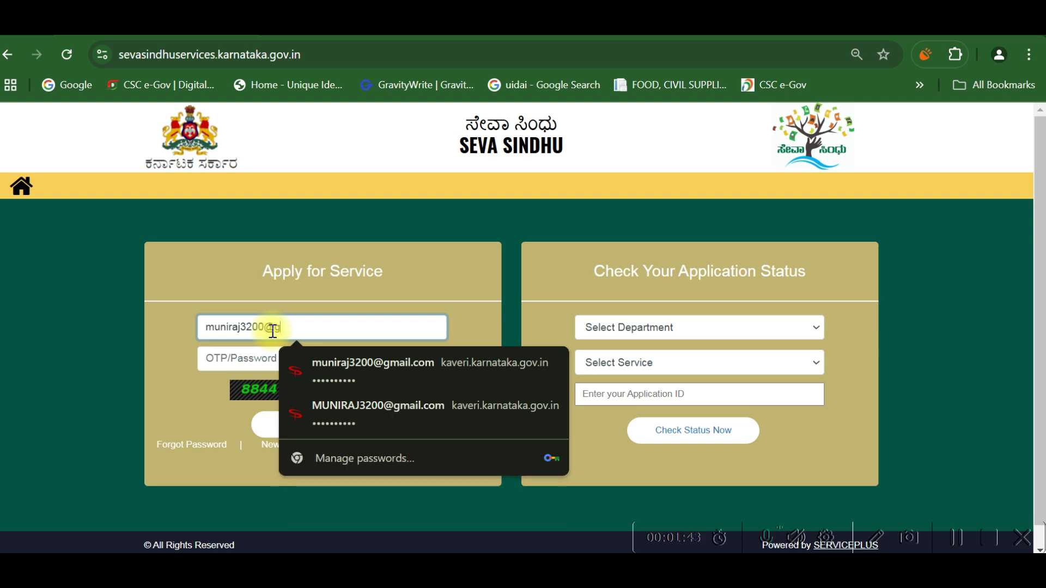
Enter the applicant's account e-mail as the login ID and request a one-time password
{"action": "left_click", "coordinate": [230, 289]}
{"action": "left_click", "coordinate": [405, 359]}
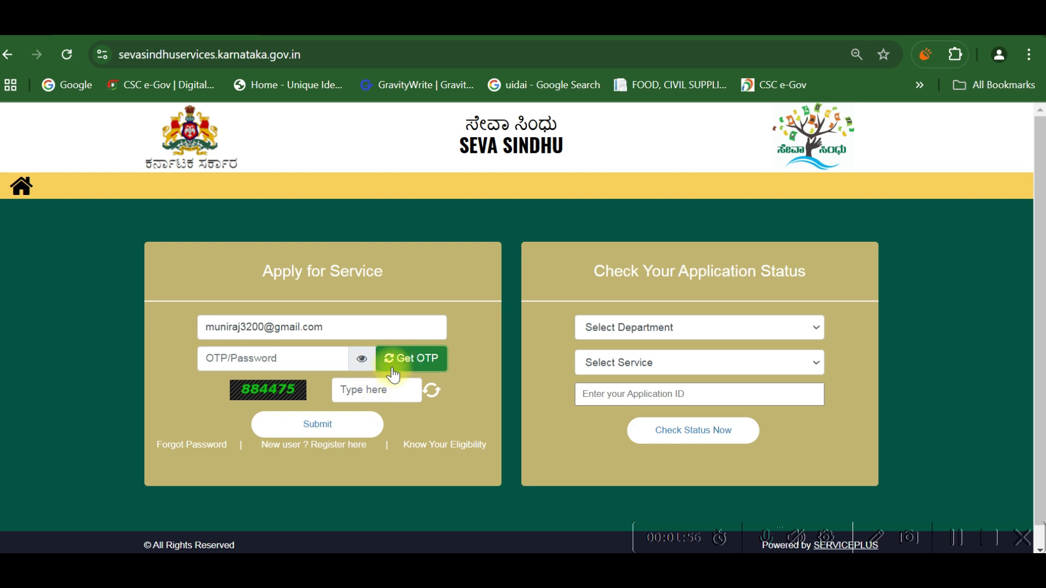
Retry the OTP request after the unable-to-process error and dismiss the 'OTP has been sent' alerts
{"action": "left_click", "coordinate": [408, 347]}
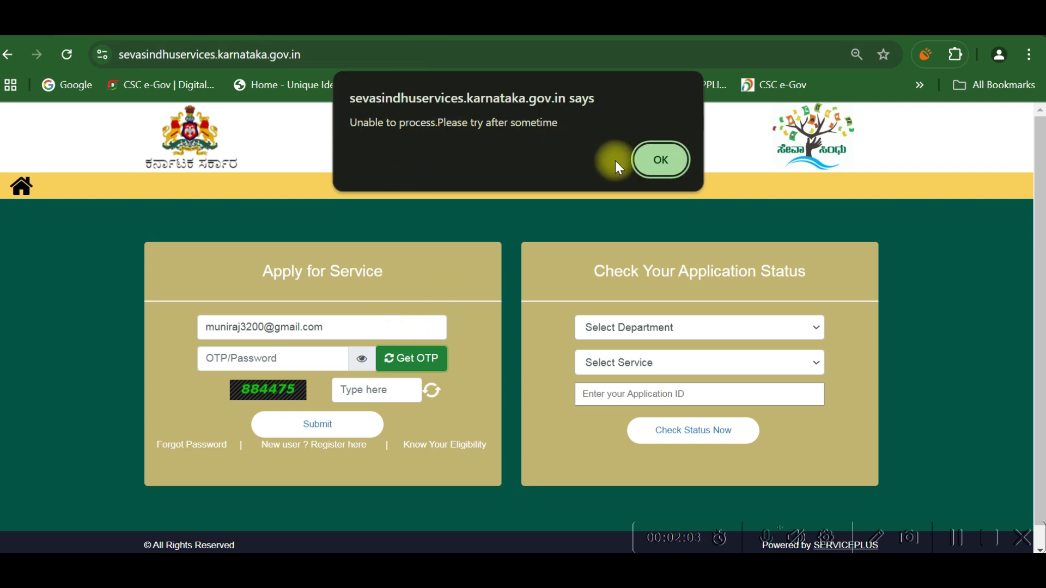
{"action": "left_click", "coordinate": [659, 160]}
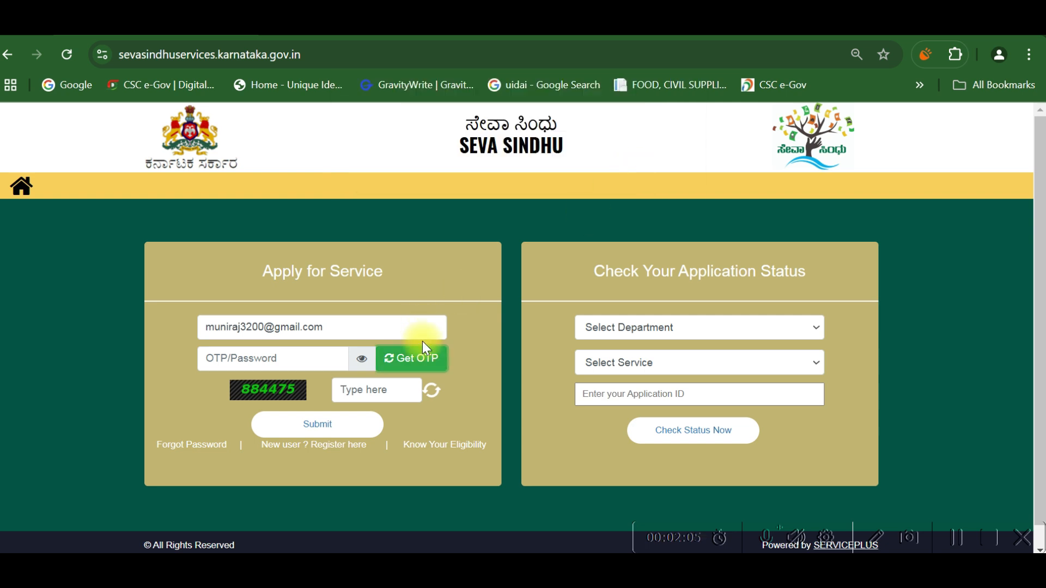
{"action": "left_click", "coordinate": [424, 370]}
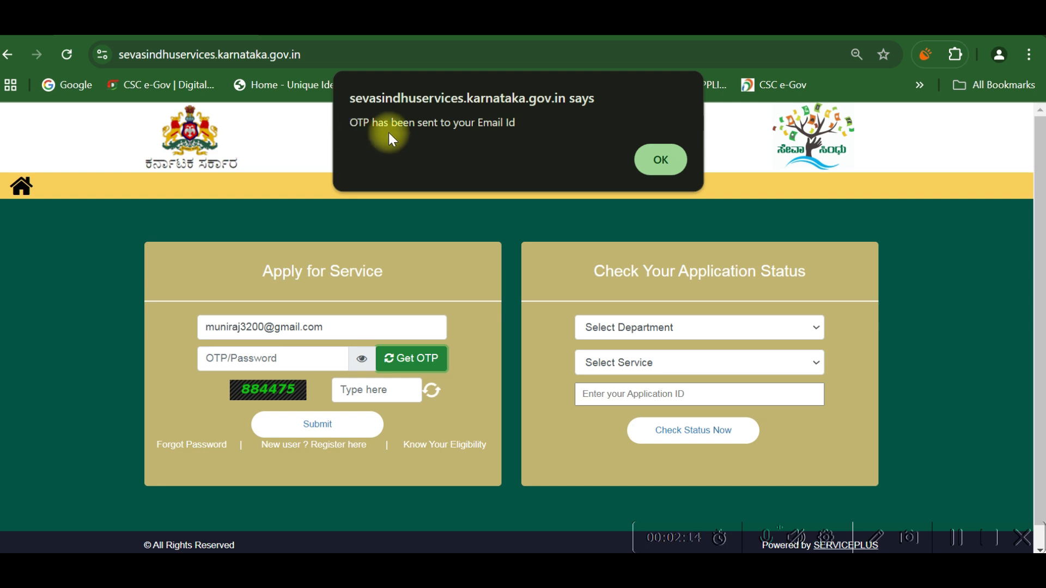
{"action": "left_click", "coordinate": [660, 164]}
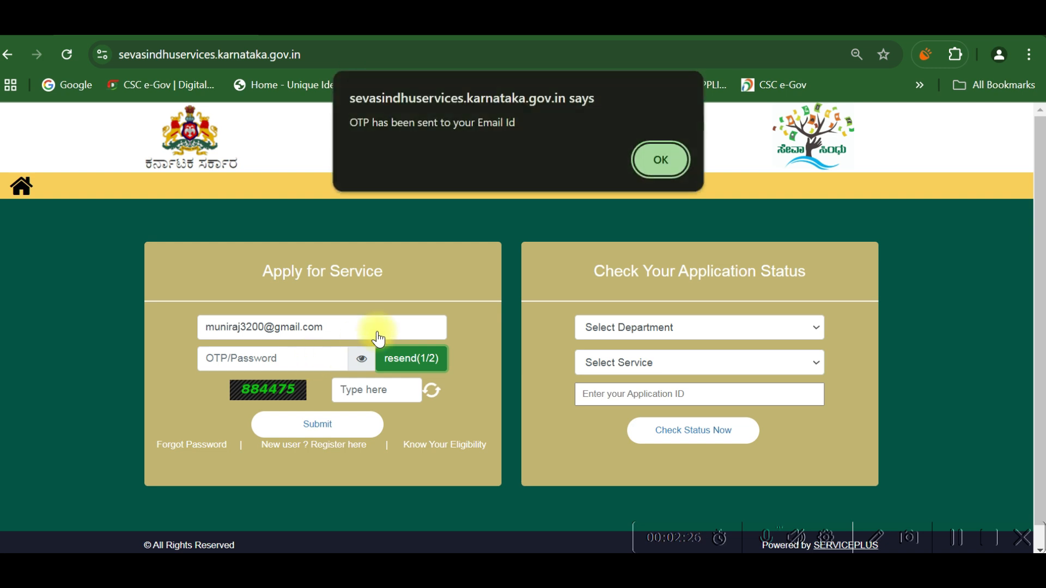
{"action": "left_click", "coordinate": [661, 160]}
{"action": "left_click", "coordinate": [299, 362]}
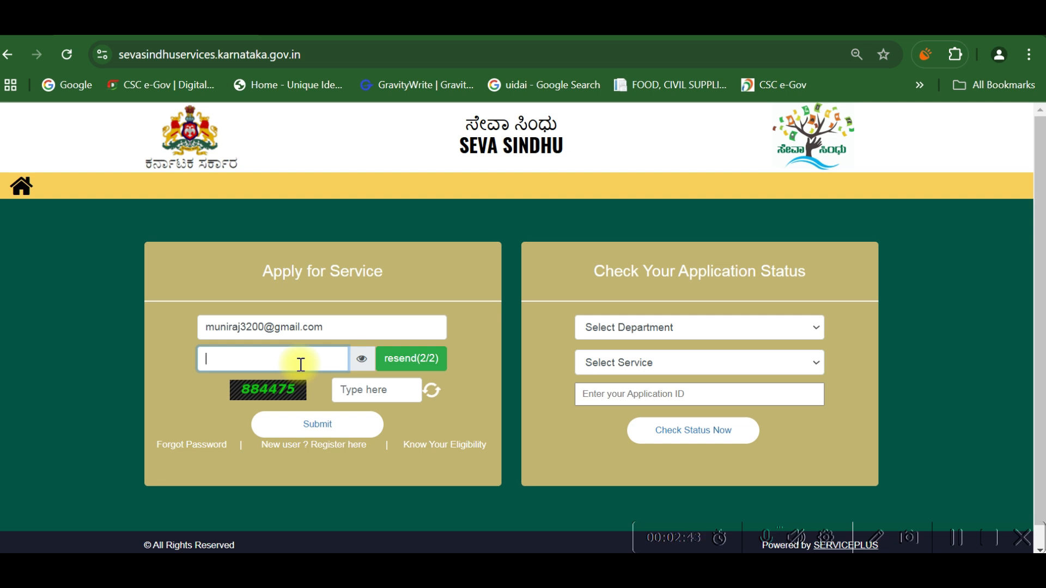
Sign in with the emailed OTP, checked via the eye icon, and the captcha code
{"action": "key", "text": "BackSpace"}
{"action": "left_click", "coordinate": [362, 361]}
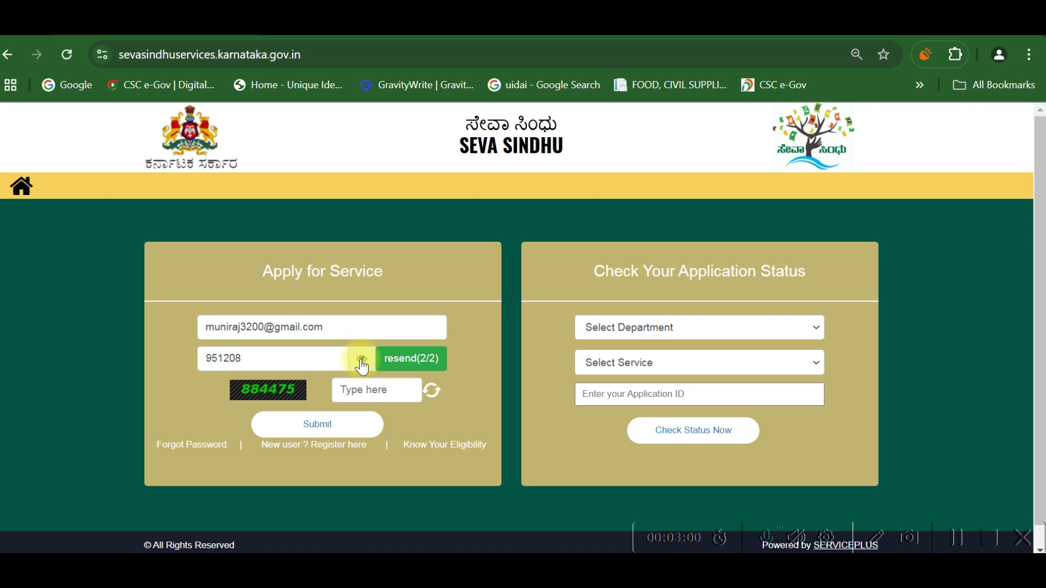
{"action": "left_click", "coordinate": [362, 365]}
{"action": "left_click", "coordinate": [377, 395]}
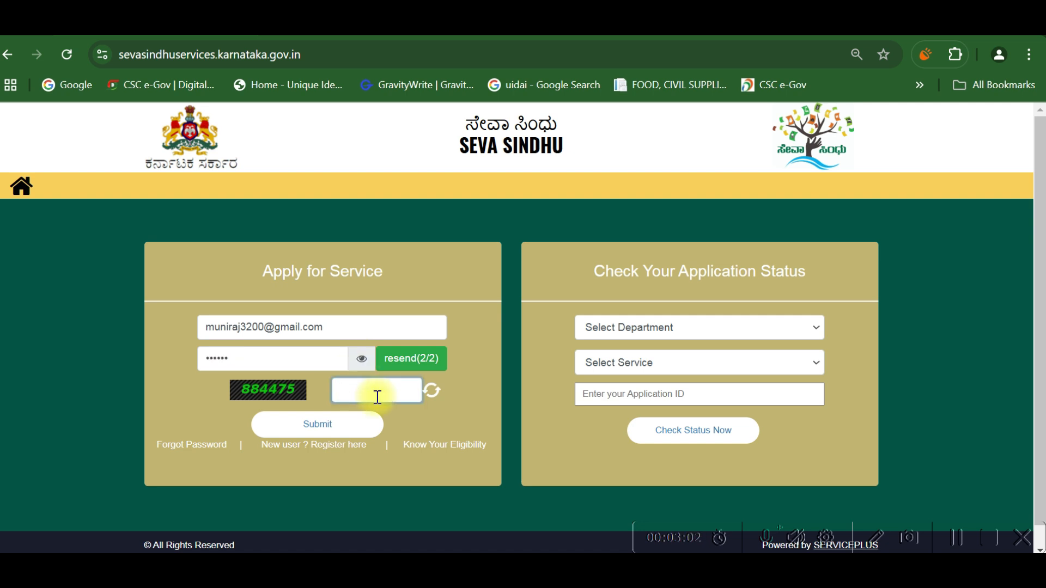
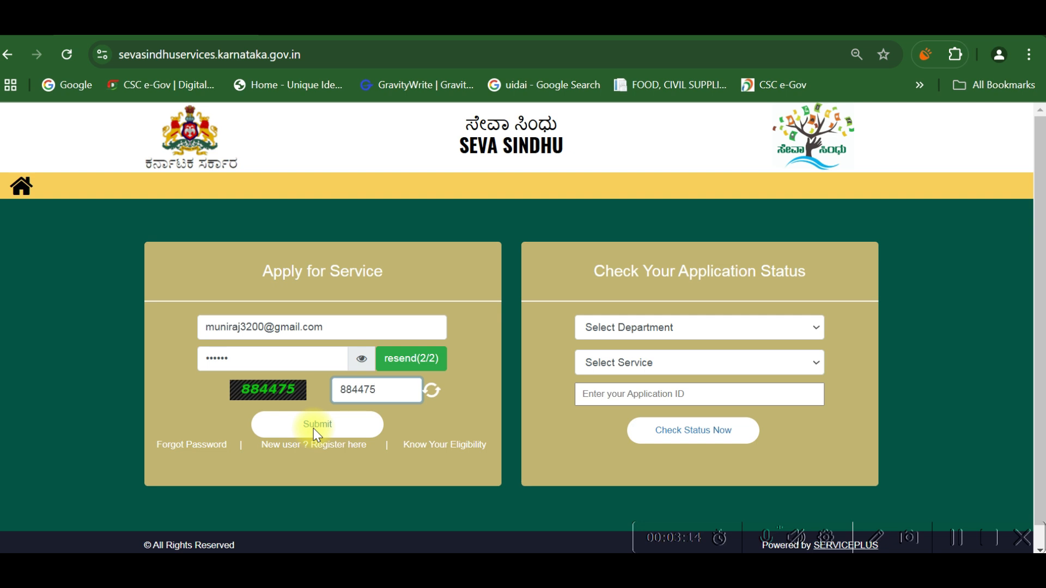
{"action": "left_click", "coordinate": [314, 429]}
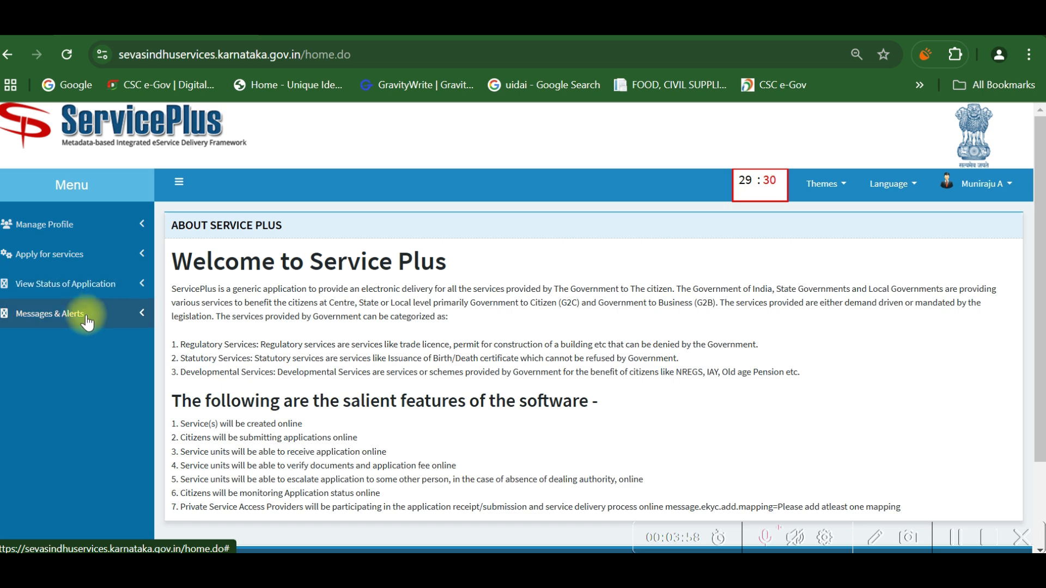
Show the View All Available Services list for KARNATAKA from the 'Apply for services' menu
{"action": "left_click", "coordinate": [63, 266]}
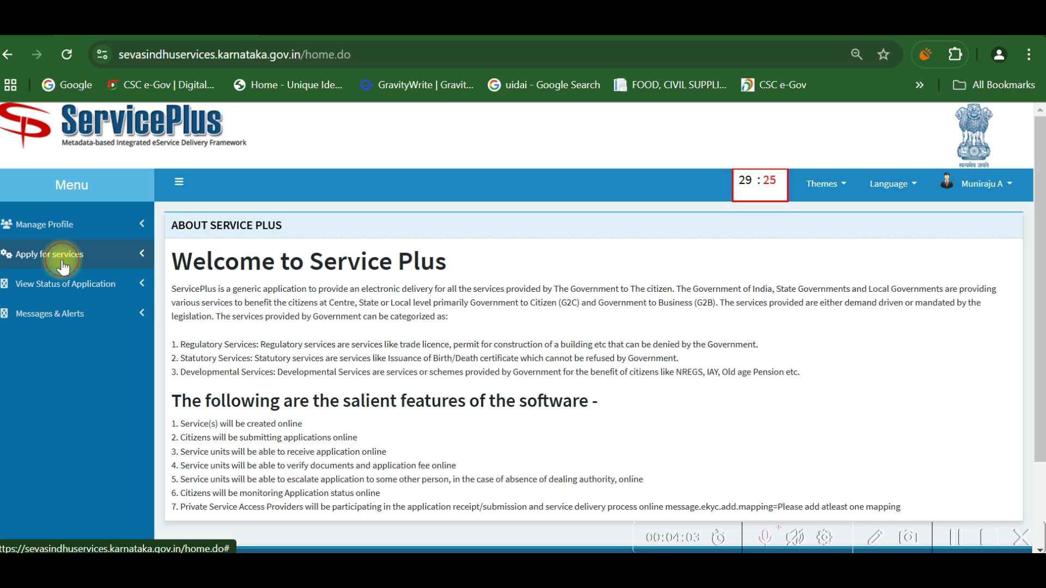
{"action": "left_click", "coordinate": [138, 255]}
{"action": "left_click", "coordinate": [19, 280]}
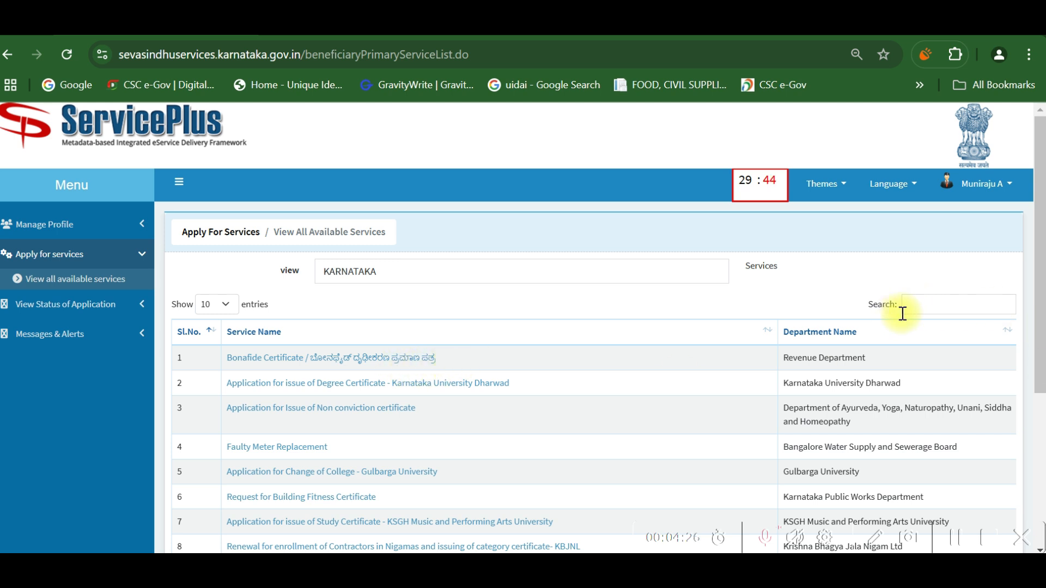
{"action": "left_click", "coordinate": [952, 307]}
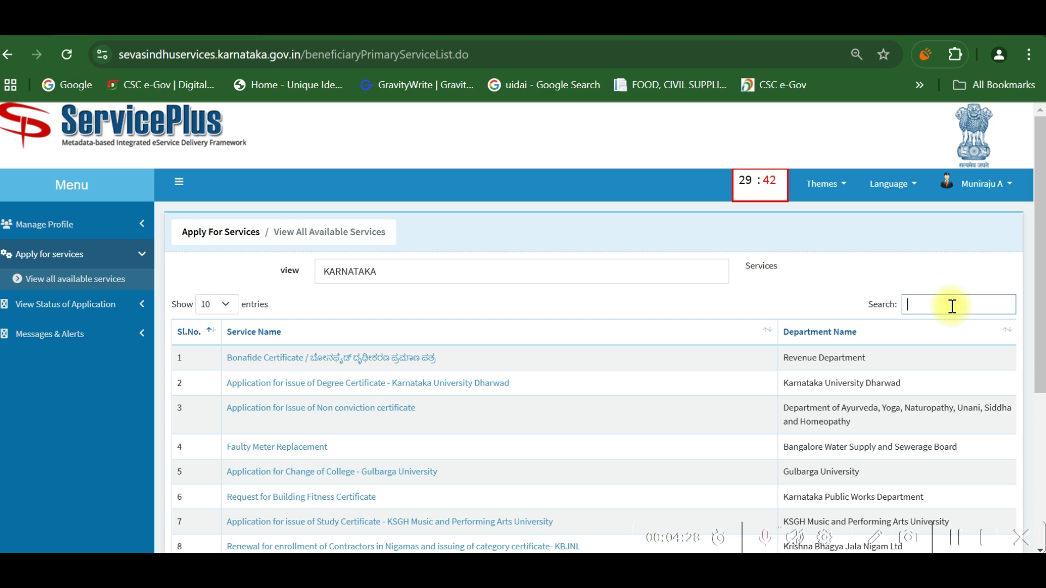
Filter services by 'job' and open Police Verification Certificate for Job Verification
{"action": "type", "text": "job"}
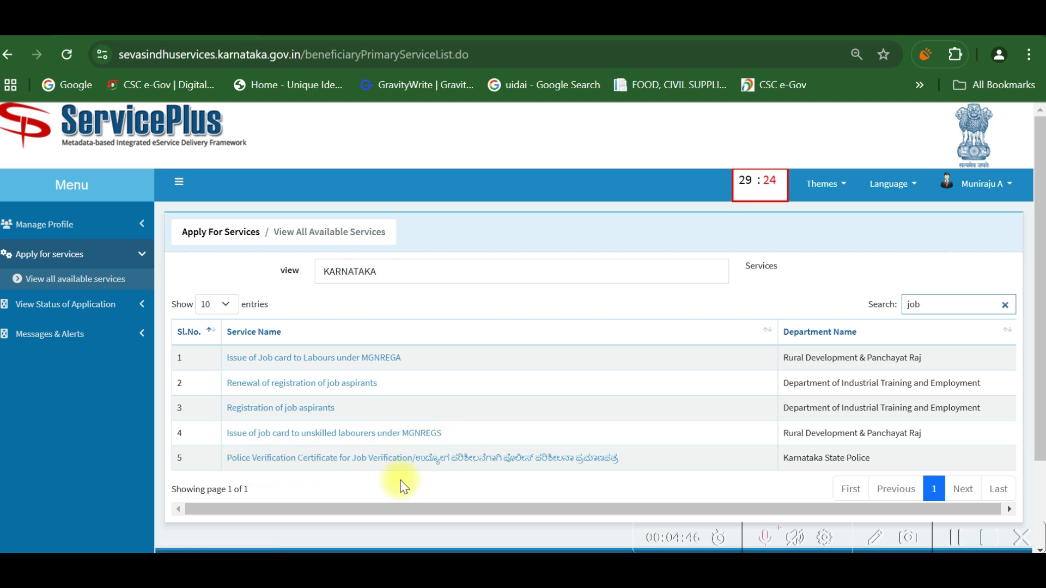
{"action": "left_click", "coordinate": [876, 537]}
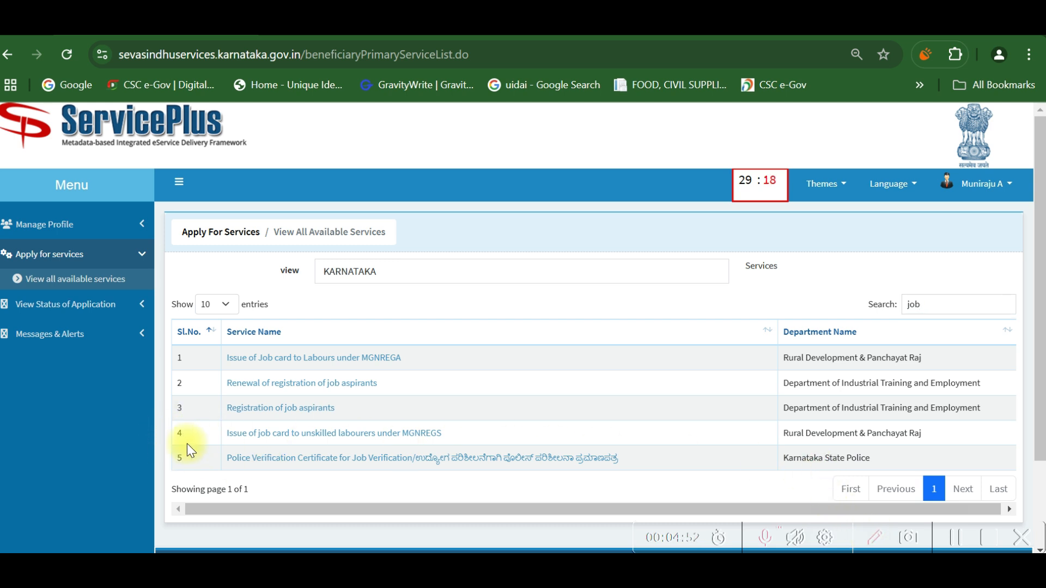
{"action": "mouse_move", "coordinate": [175, 442]}
{"action": "left_mouse_down"}
{"action": "mouse_move", "coordinate": [267, 471]}
{"action": "mouse_move", "coordinate": [664, 476]}
{"action": "left_mouse_up"}
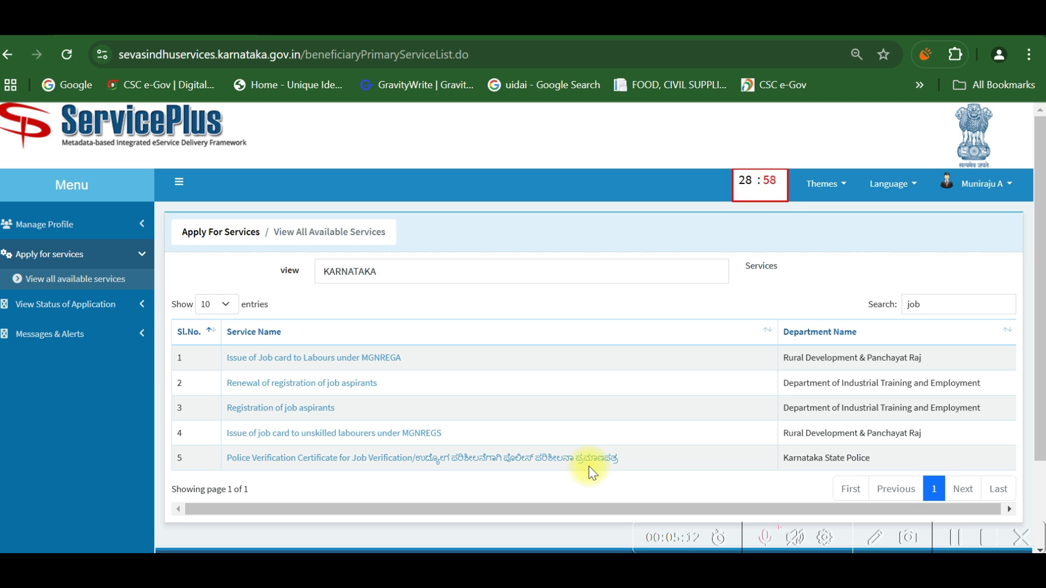
{"action": "key", "text": "Caps_Lock"}
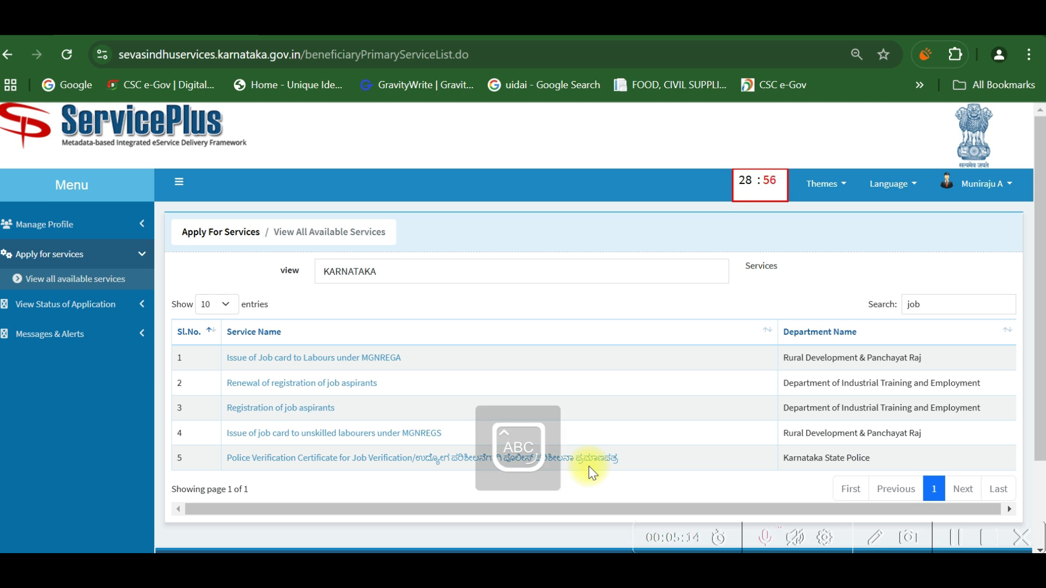
{"action": "key", "text": "Caps_Lock"}
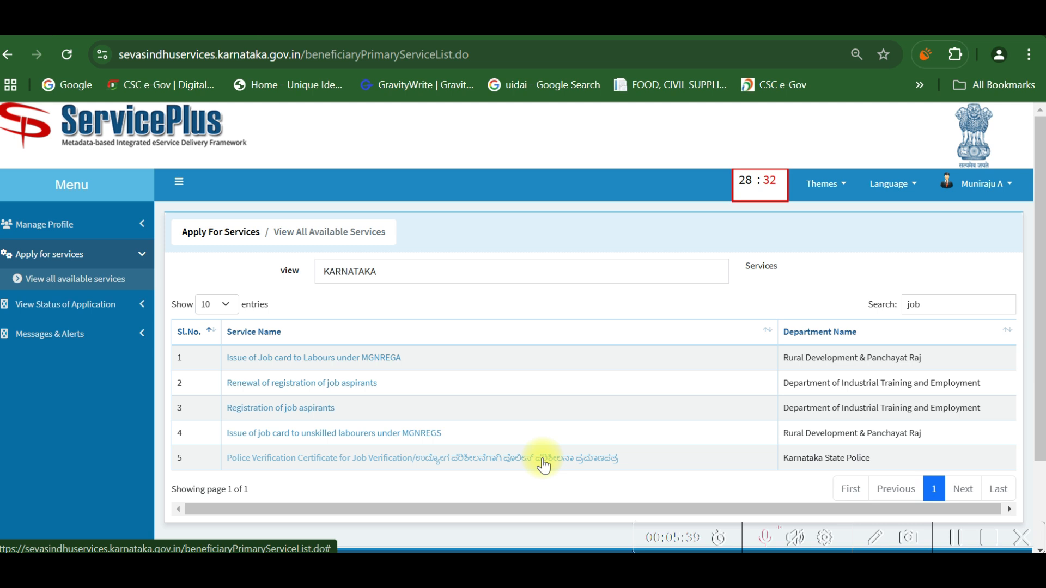
{"action": "left_click", "coordinate": [544, 459]}
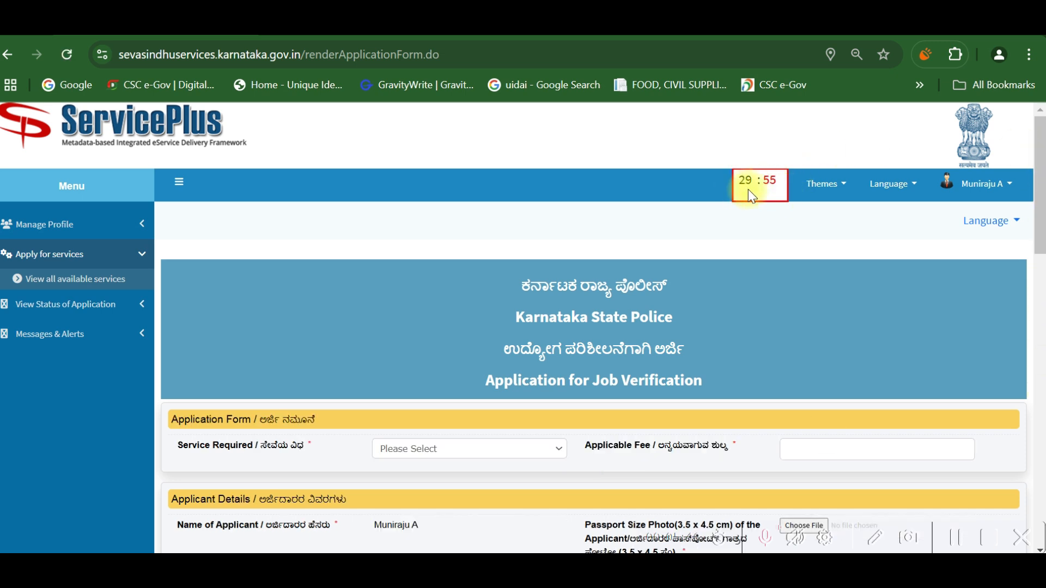
Compare Antecedent and Address (1500 fee) against Antecedent Only (450), keeping Antecedent Only
{"action": "left_click_drag", "start_coordinate": [1040, 179], "coordinate": [1041, 245]}
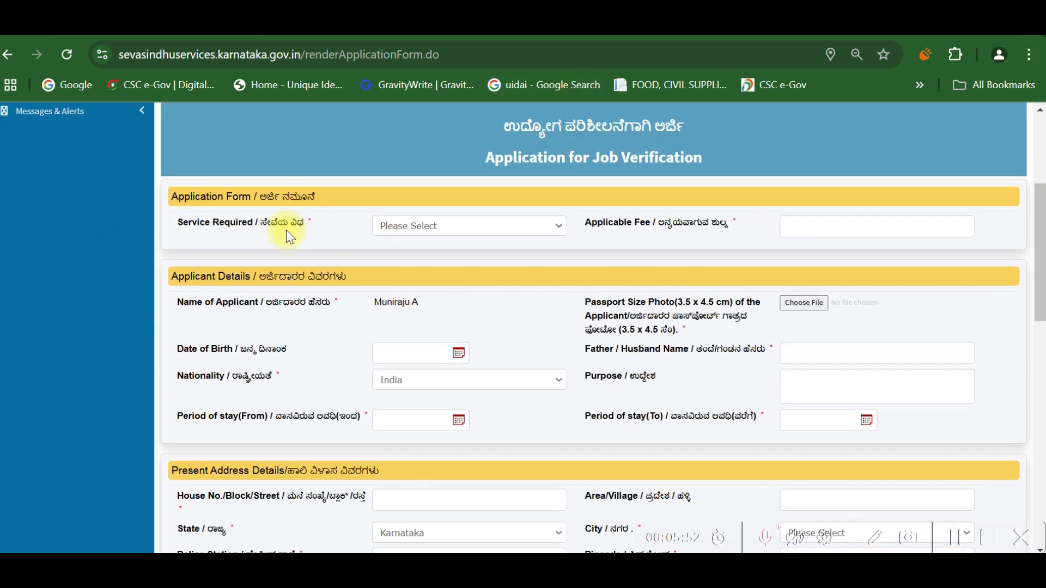
{"action": "left_click", "coordinate": [426, 229]}
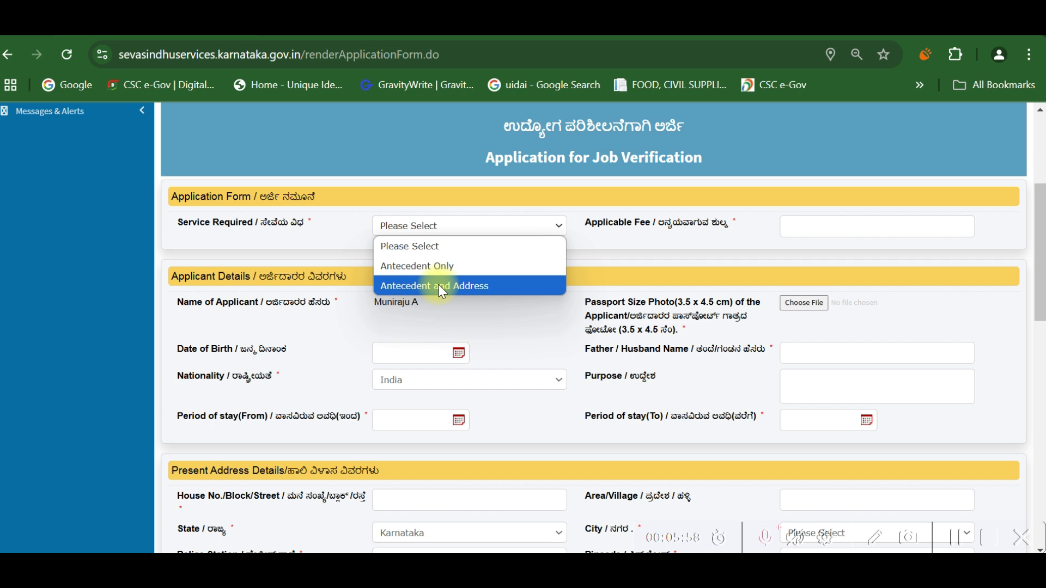
{"action": "left_click", "coordinate": [469, 273]}
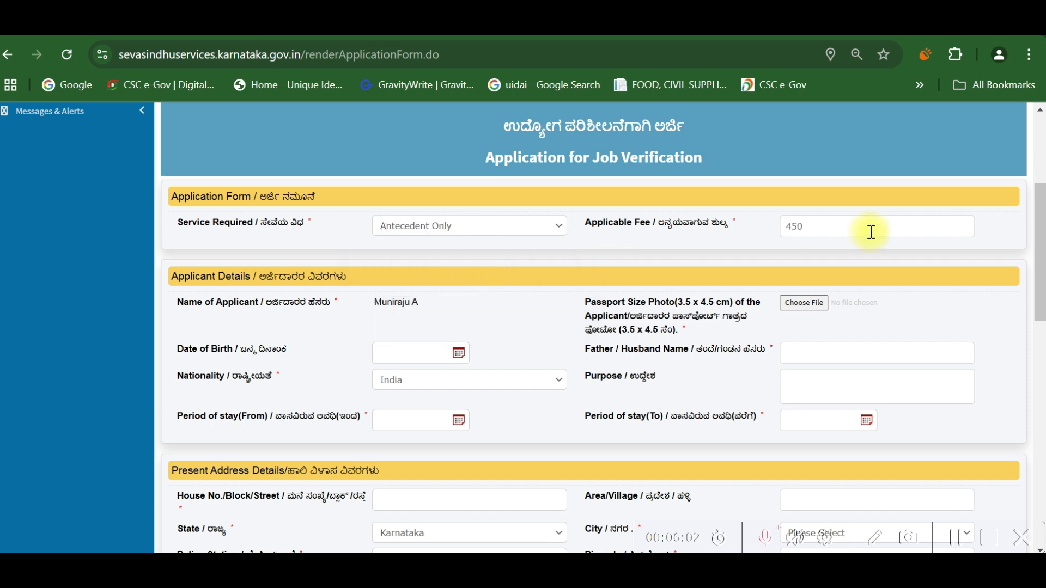
{"action": "left_click_drag", "start_coordinate": [835, 228], "coordinate": [693, 229]}
{"action": "left_click", "coordinate": [436, 226]}
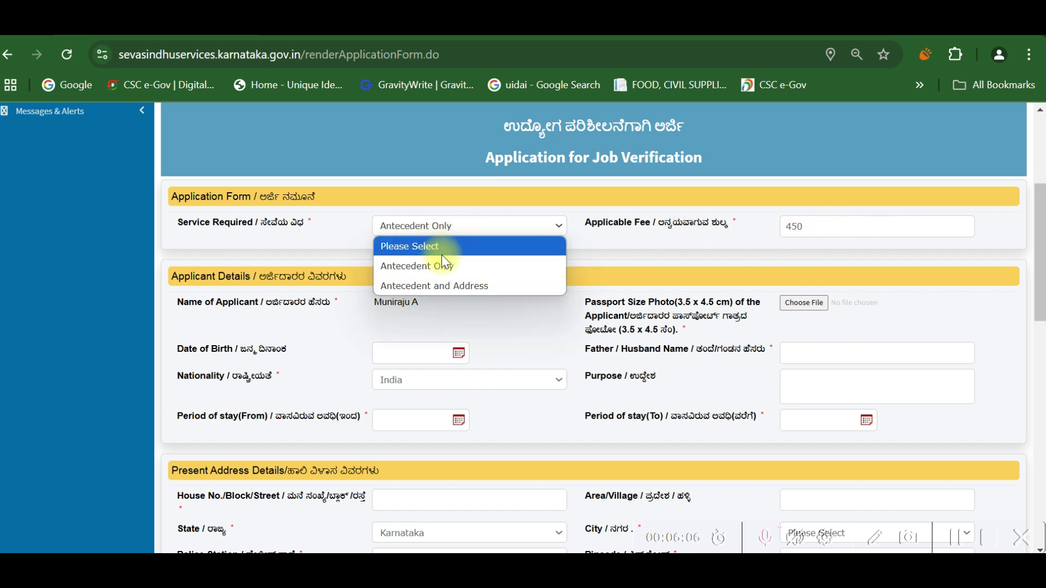
{"action": "left_click", "coordinate": [441, 291]}
{"action": "left_click_drag", "start_coordinate": [890, 218], "coordinate": [711, 216]}
{"action": "left_click", "coordinate": [531, 230]}
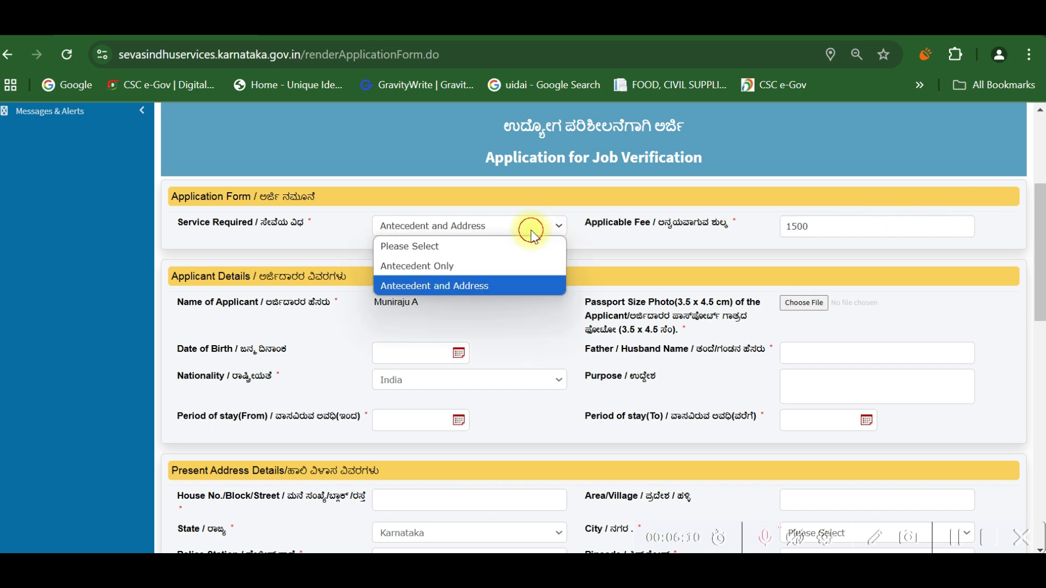
{"action": "left_click", "coordinate": [519, 260]}
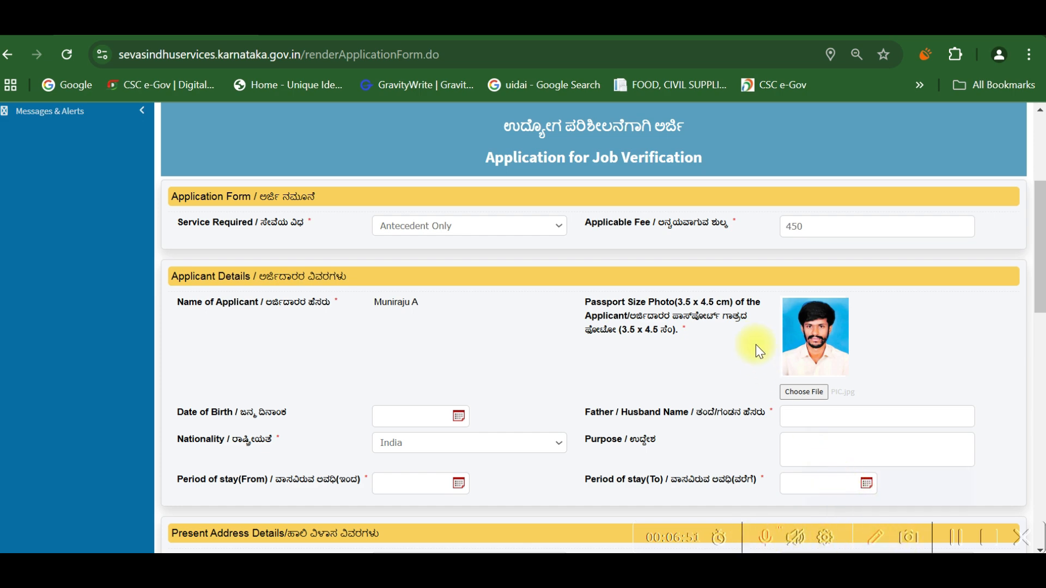
Upload the applicant's passport-size photo PIC.jpg to the job verification form
{"action": "mouse_move", "coordinate": [770, 298]}
{"action": "left_mouse_down"}
{"action": "mouse_move", "coordinate": [861, 371]}
{"action": "mouse_move", "coordinate": [855, 381]}
{"action": "left_mouse_up"}
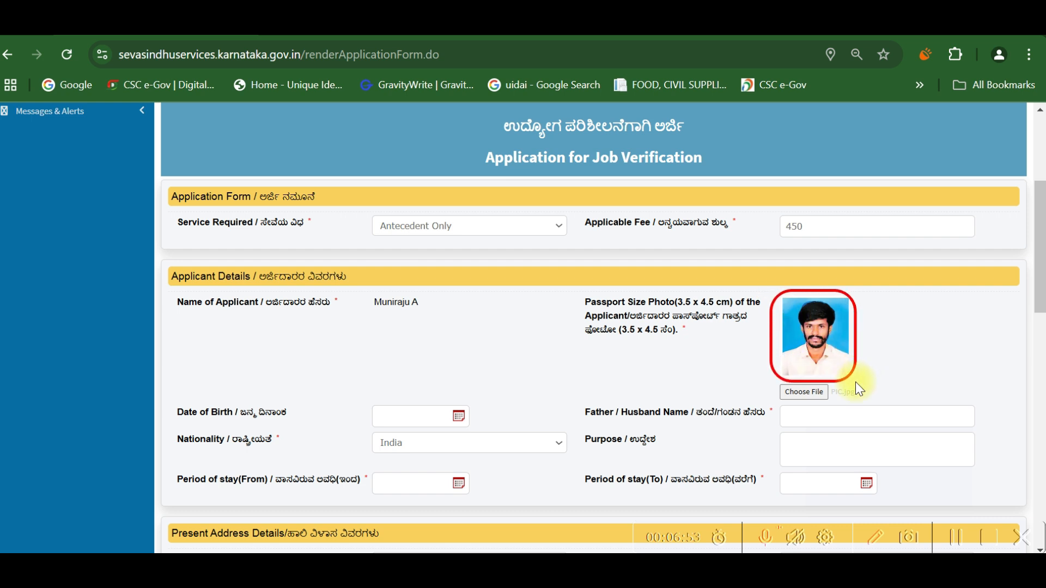
{"action": "left_click", "coordinate": [876, 539]}
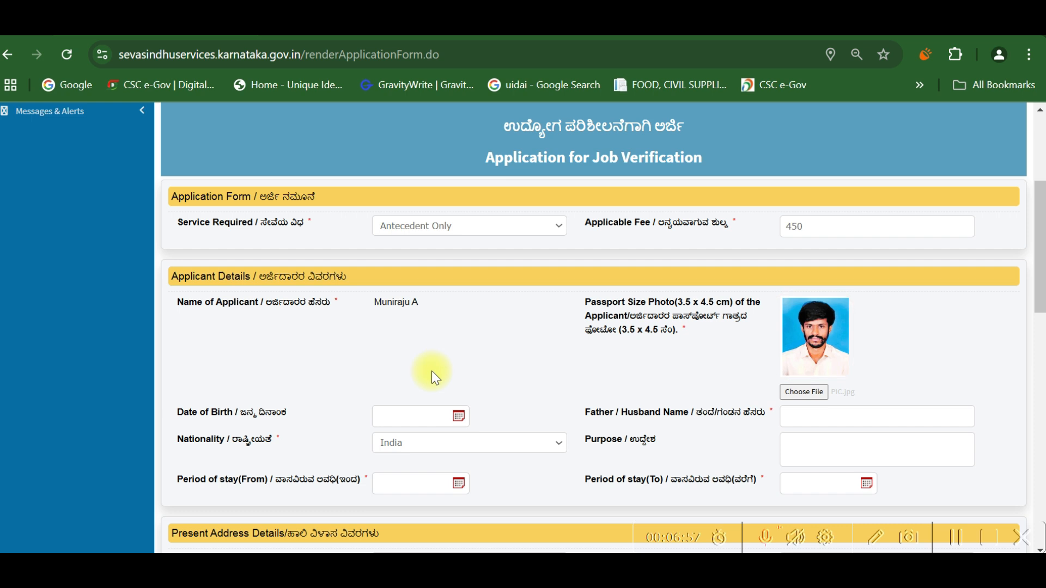
Enter 01/05/1994 as the Date of Birth and close the calendar
{"action": "left_click", "coordinate": [420, 418]}
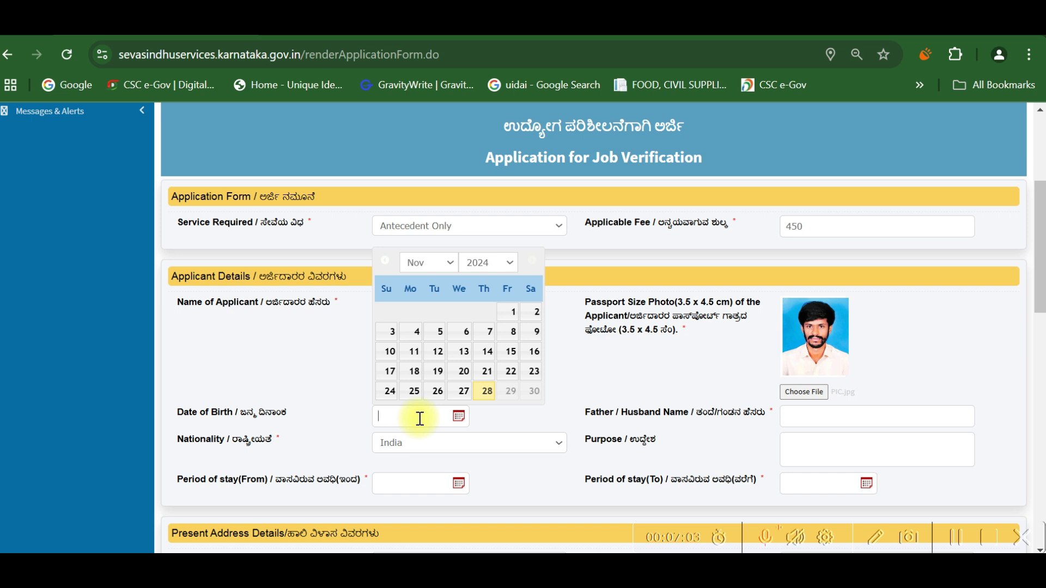
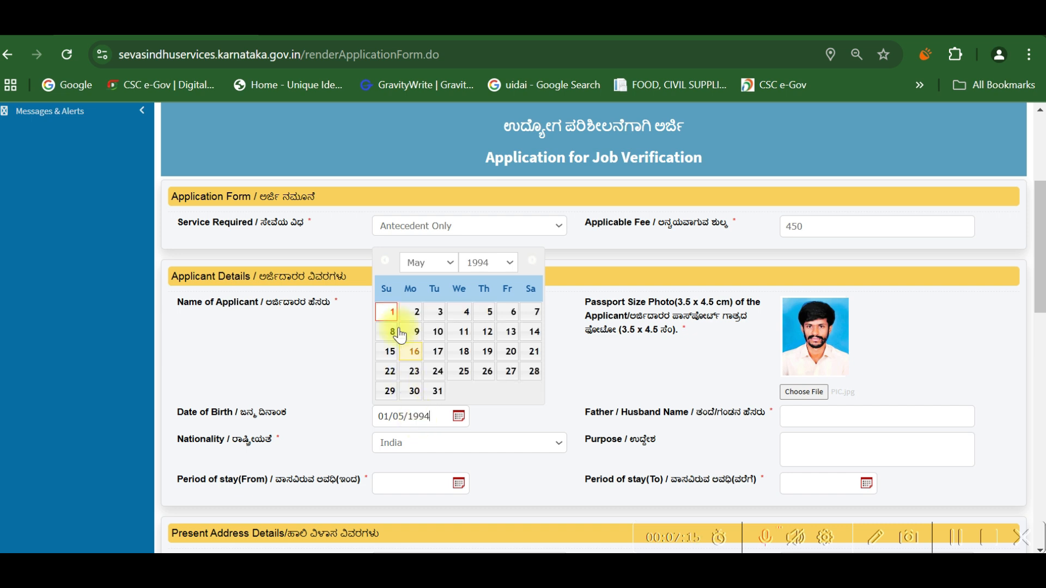
{"action": "left_click", "coordinate": [387, 315]}
Fill in the father's name in capital letters in Father / Husband Name
{"action": "left_click", "coordinate": [874, 423]}
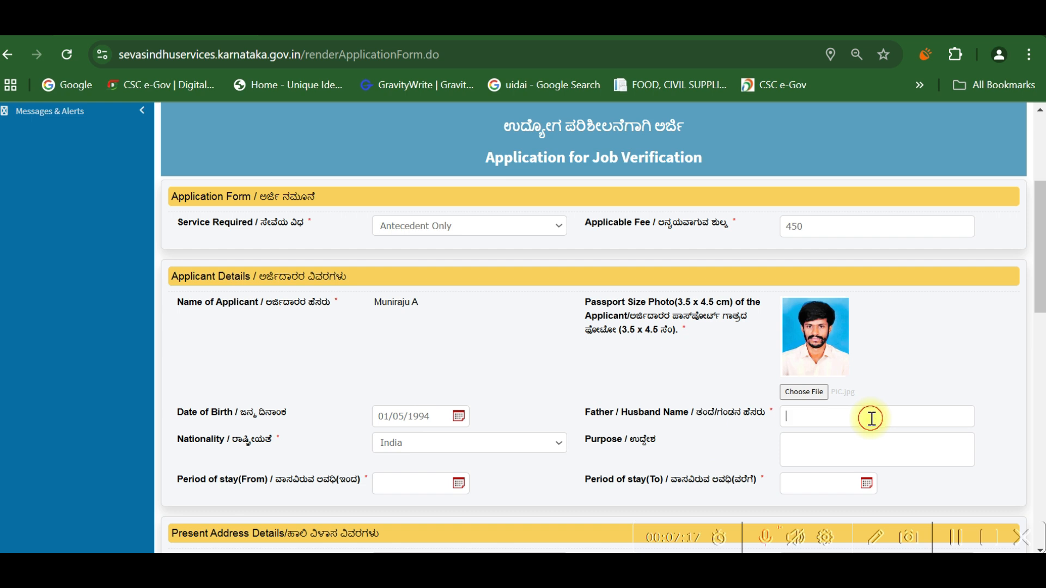
{"action": "key", "text": "Caps_Lock"}
{"action": "type", "text": "ANNAIYA"}
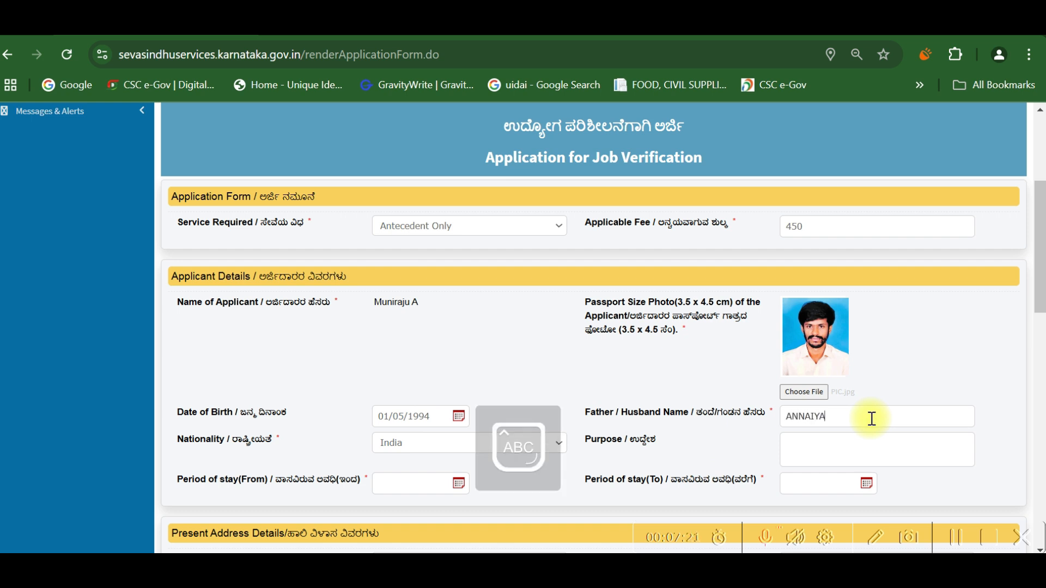
{"action": "type", "text": "PPA"}
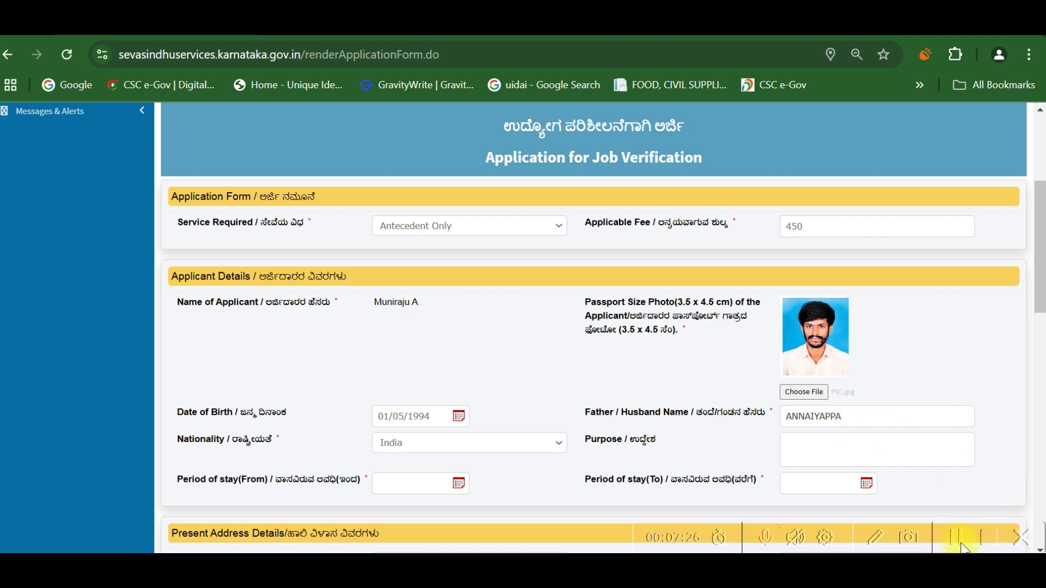
Click on the Job Verification form once the father's name is complete in capitals
{"action": "left_click", "coordinate": [955, 538]}
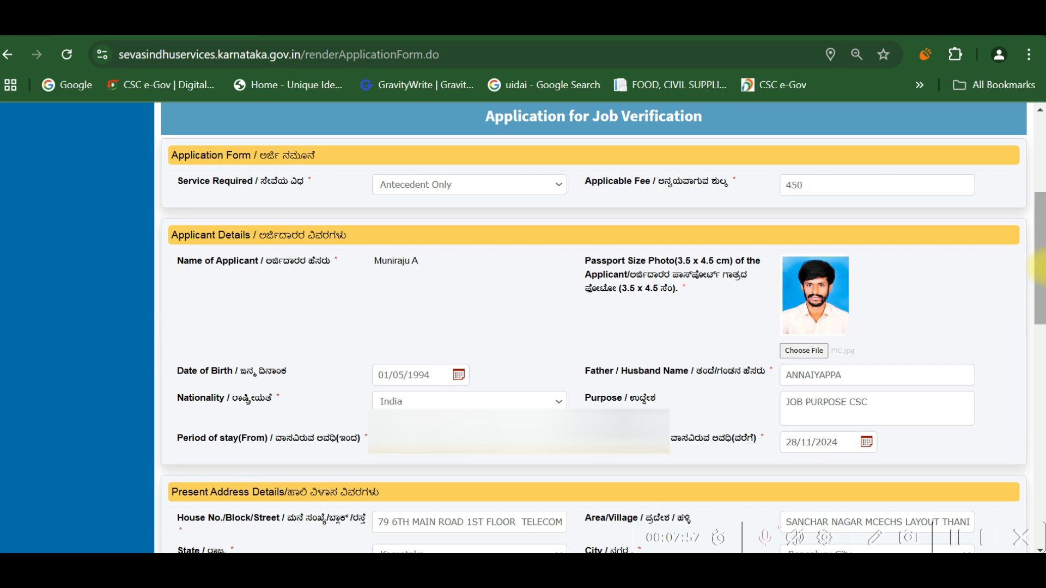
Scroll the Job Verification form down to the Present Address Details section
{"action": "left_click_drag", "start_coordinate": [1041, 270], "coordinate": [1044, 324]}
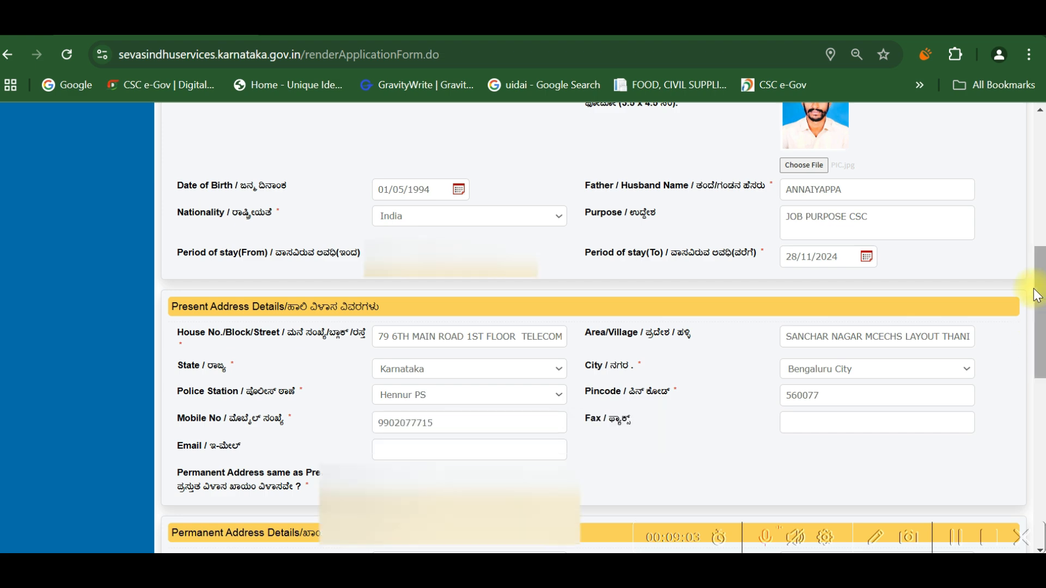
Keep Hennur PS as the police station for the present address
{"action": "left_click_drag", "start_coordinate": [1040, 286], "coordinate": [1040, 334]}
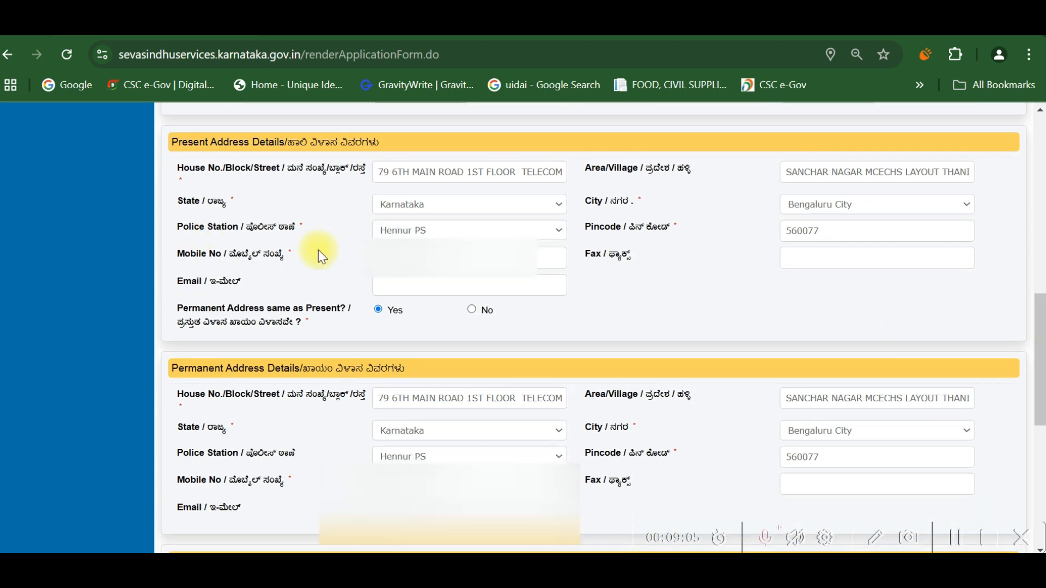
{"action": "left_click", "coordinate": [439, 231]}
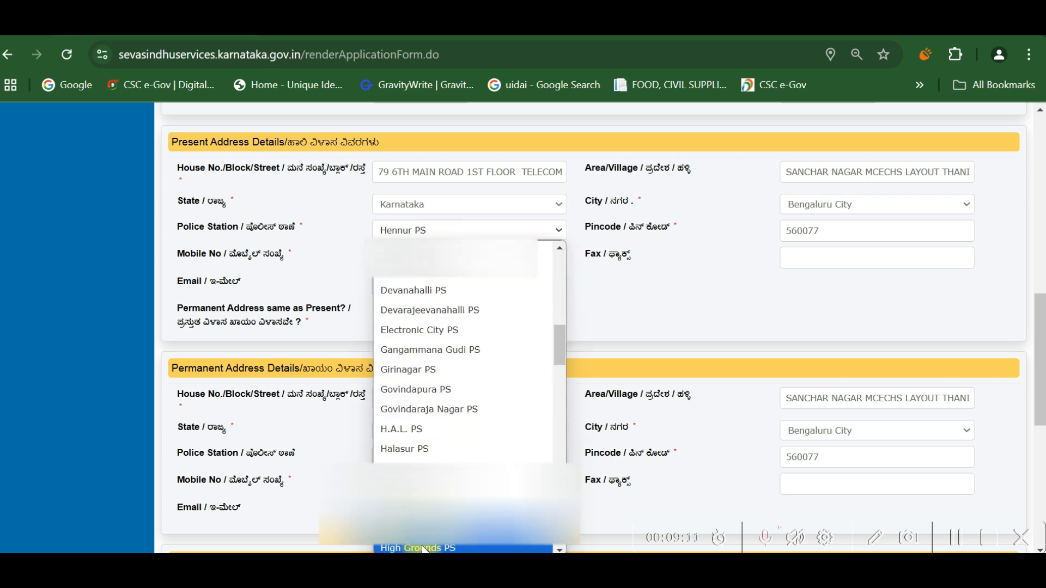
{"action": "left_click", "coordinate": [430, 510]}
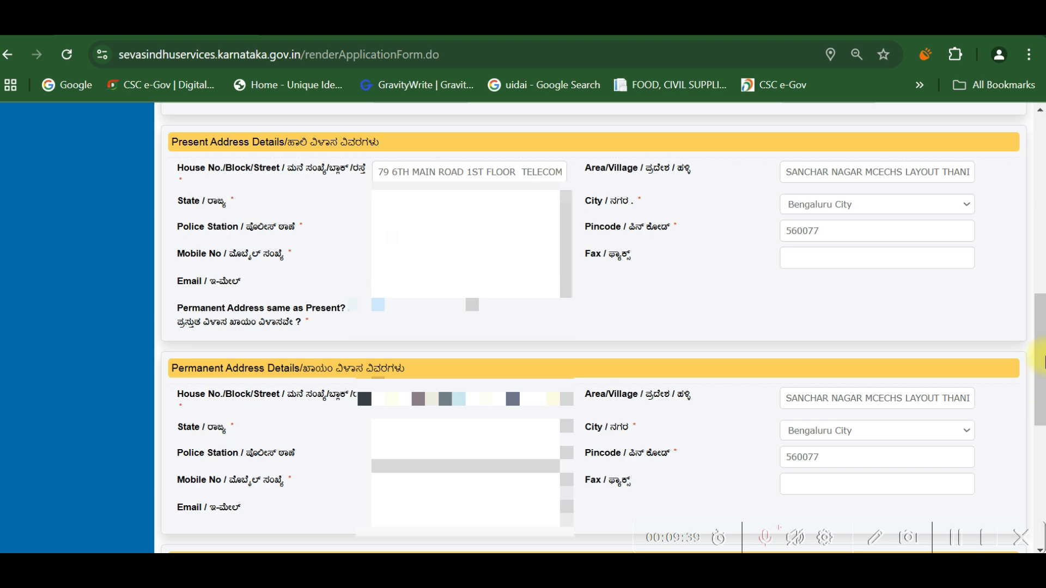
Agree to the declaration at the bottom of the form
{"action": "scroll", "coordinate": [1040, 355], "scroll_direction": "down", "scroll_amount": 3}
{"action": "scroll", "coordinate": [1038, 398], "scroll_direction": "down", "scroll_amount": 1}
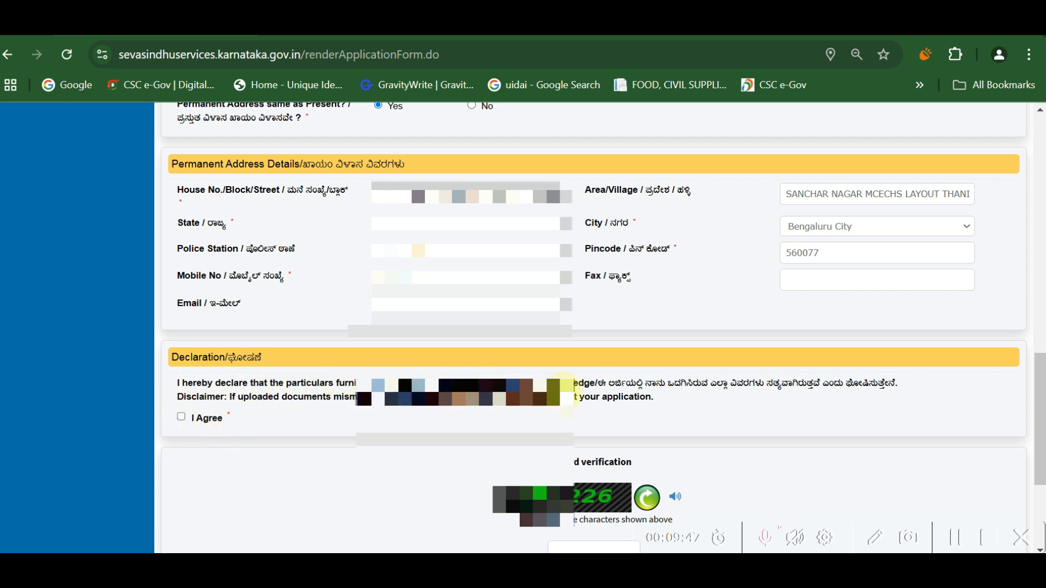
{"action": "left_click", "coordinate": [182, 417]}
Enter verification word 26, submit the form, and decline Chrome's save-address prompt
{"action": "scroll", "coordinate": [591, 493], "scroll_direction": "down", "scroll_amount": 2}
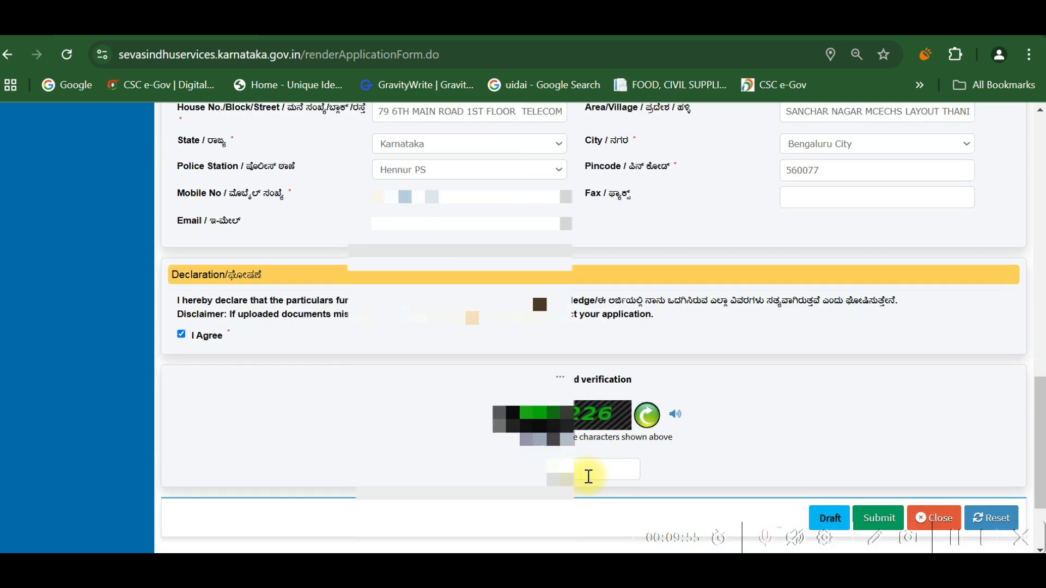
{"action": "type", "text": "26"}
{"action": "left_click", "coordinate": [888, 517]}
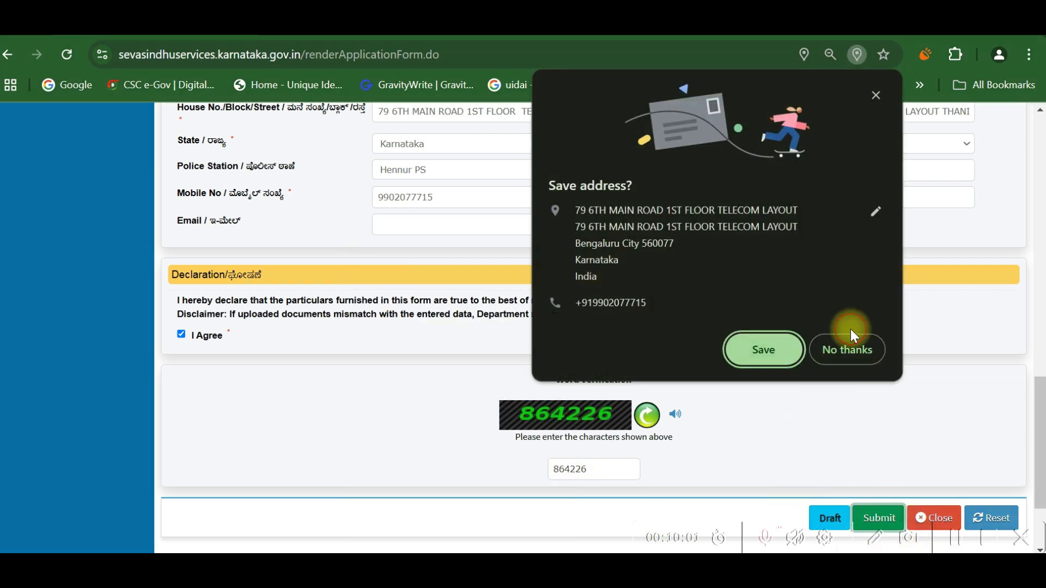
{"action": "left_click", "coordinate": [848, 349]}
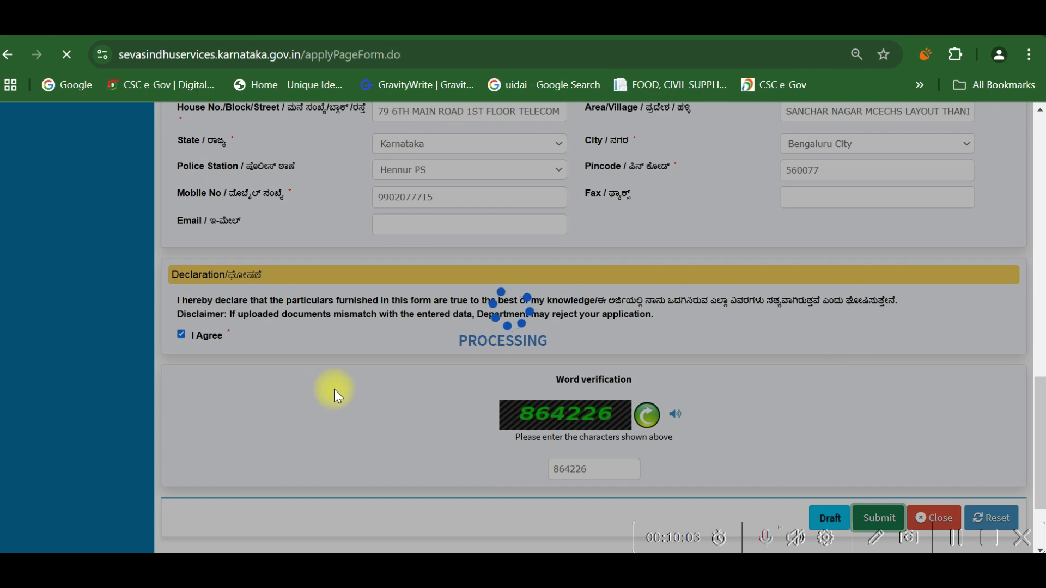
{"action": "scroll", "coordinate": [341, 414], "scroll_direction": "down", "scroll_amount": 20}
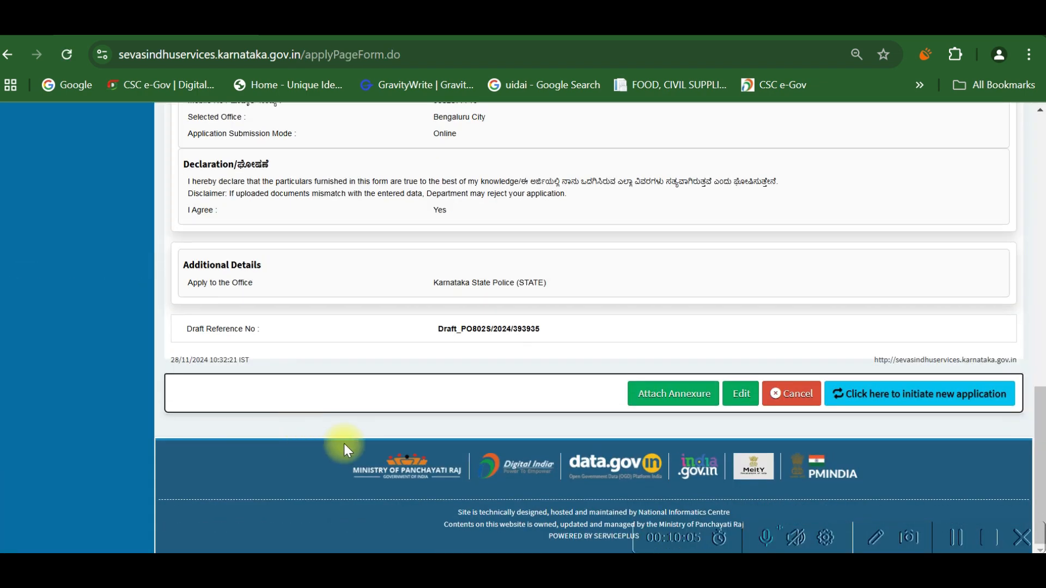
{"action": "scroll", "coordinate": [445, 254], "scroll_direction": "up", "scroll_amount": 10}
{"action": "scroll", "coordinate": [445, 254], "scroll_direction": "up", "scroll_amount": 5}
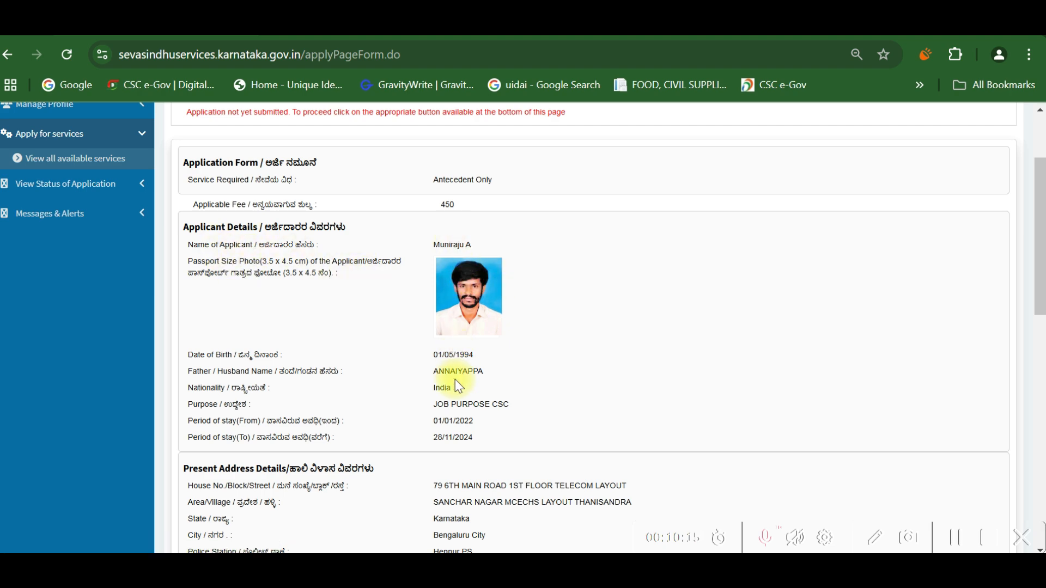
{"action": "scroll", "coordinate": [469, 427], "scroll_direction": "down", "scroll_amount": 10}
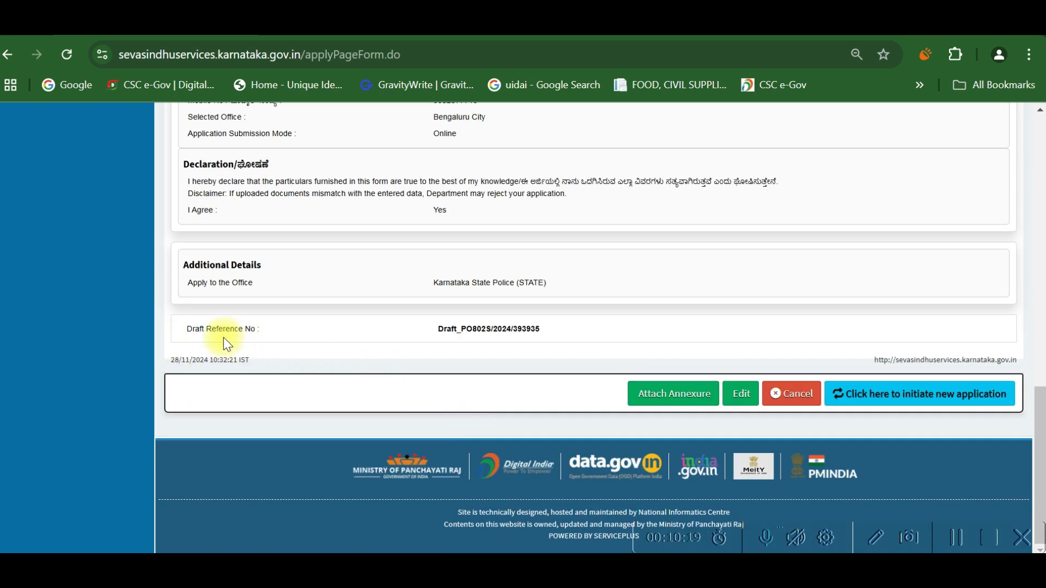
{"action": "triple_click", "coordinate": [482, 329]}
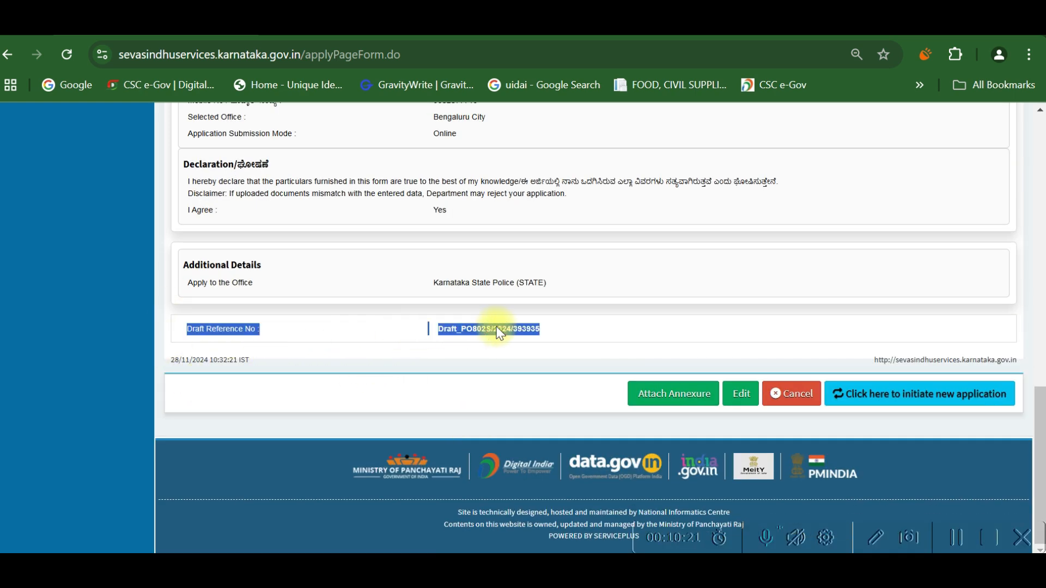
{"action": "left_click", "coordinate": [551, 333]}
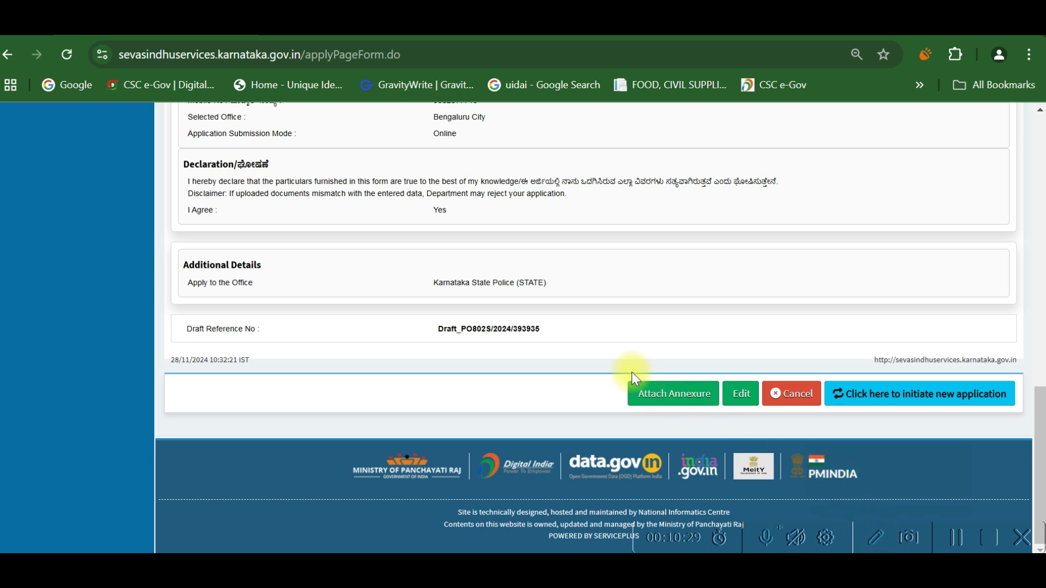
{"action": "mouse_move", "coordinate": [613, 372]}
{"action": "left_mouse_down"}
{"action": "mouse_move", "coordinate": [694, 421]}
{"action": "mouse_move", "coordinate": [736, 425]}
{"action": "mouse_move", "coordinate": [722, 416]}
{"action": "left_mouse_up"}
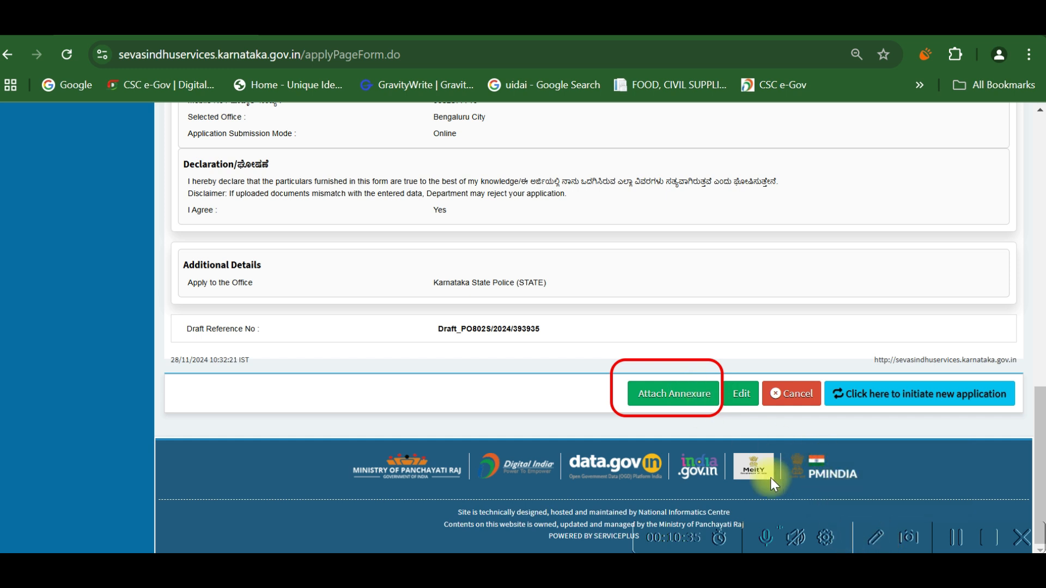
{"action": "left_click", "coordinate": [684, 396]}
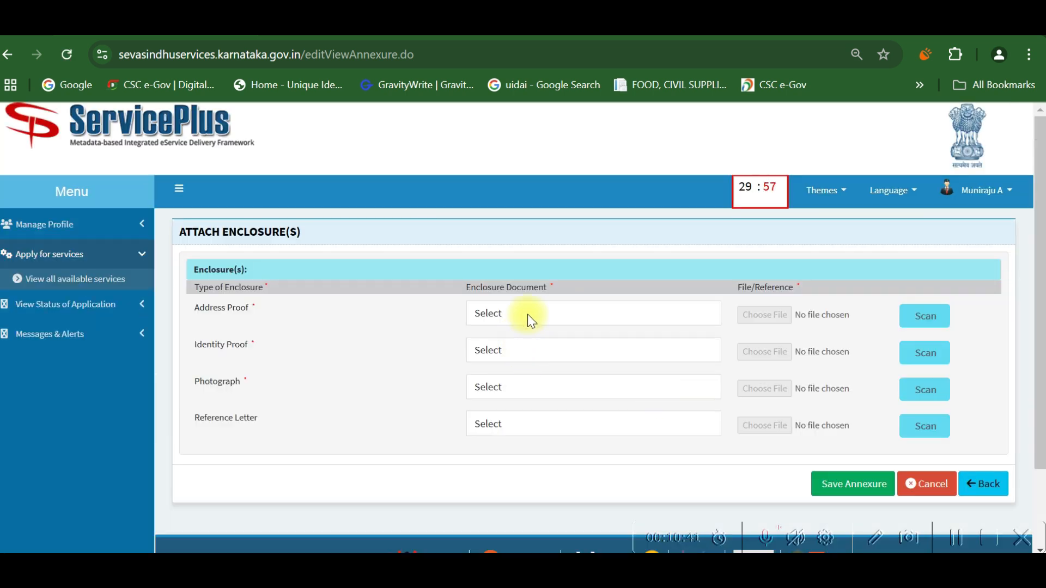
Set Address Proof to Aadhaar card and attach UID copy.pdf
{"action": "left_click", "coordinate": [529, 316]}
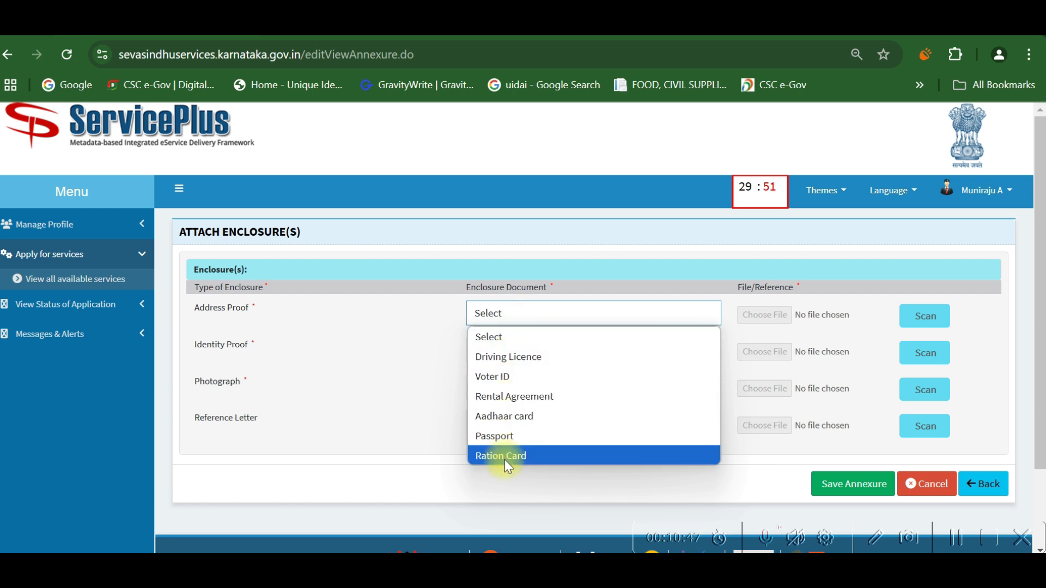
{"action": "left_click", "coordinate": [513, 423]}
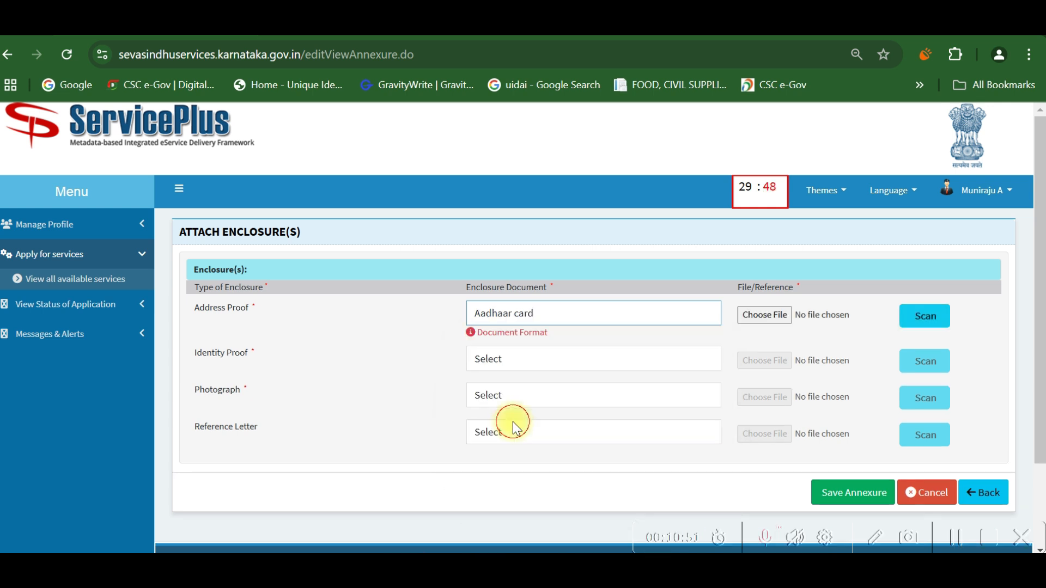
{"action": "left_click", "coordinate": [760, 319]}
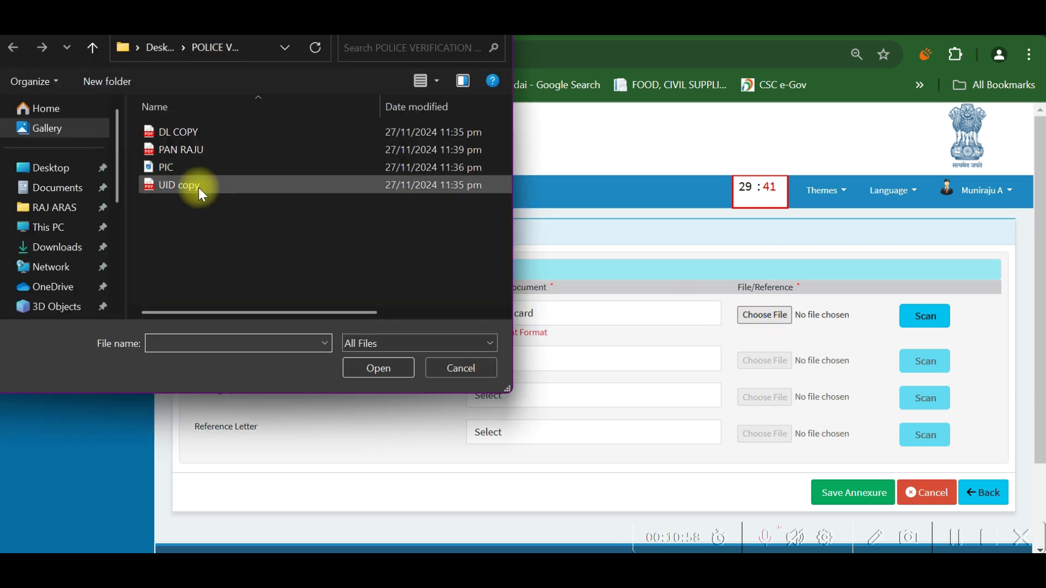
{"action": "left_click", "coordinate": [189, 188]}
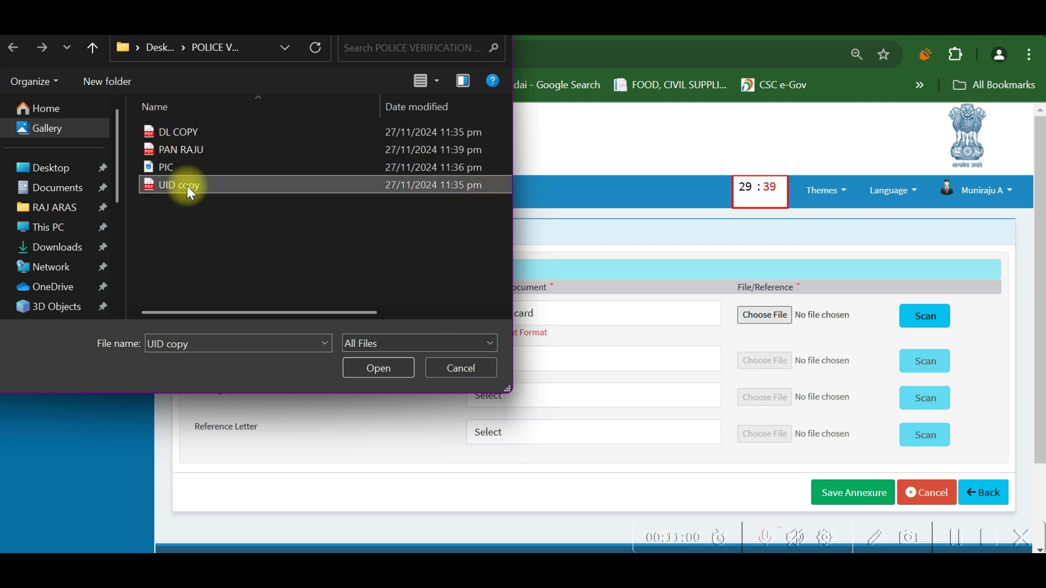
{"action": "left_click", "coordinate": [366, 367]}
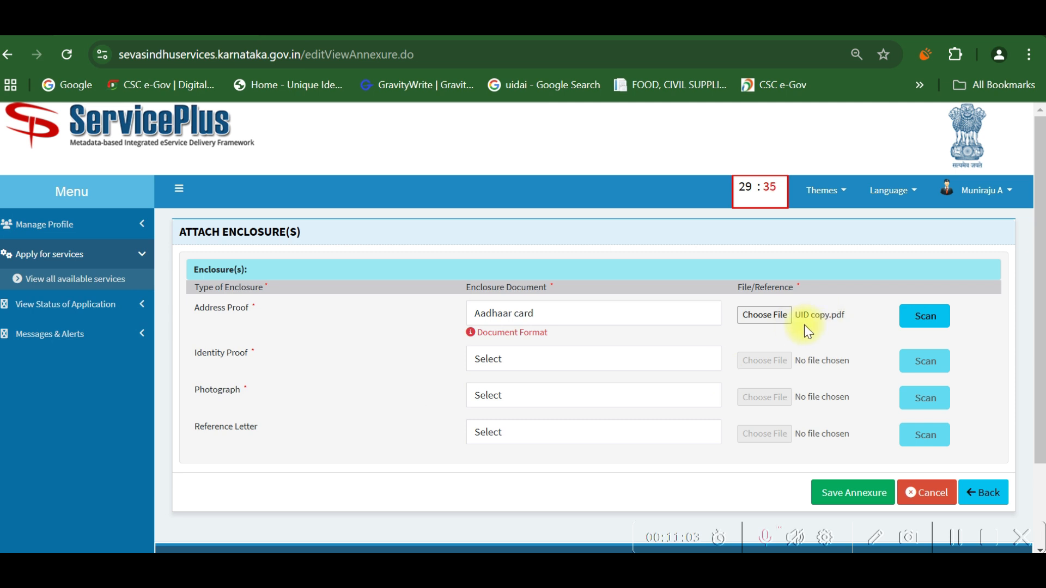
{"action": "left_click", "coordinate": [508, 358]}
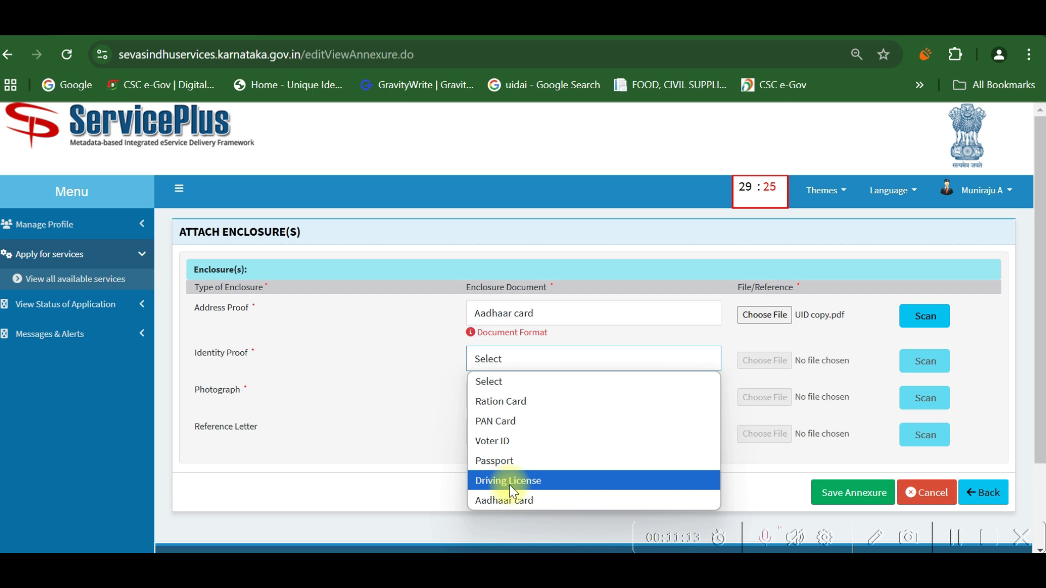
Choose Driving License as the identity proof and attach DL COPY.pdf
{"action": "left_click", "coordinate": [512, 484]}
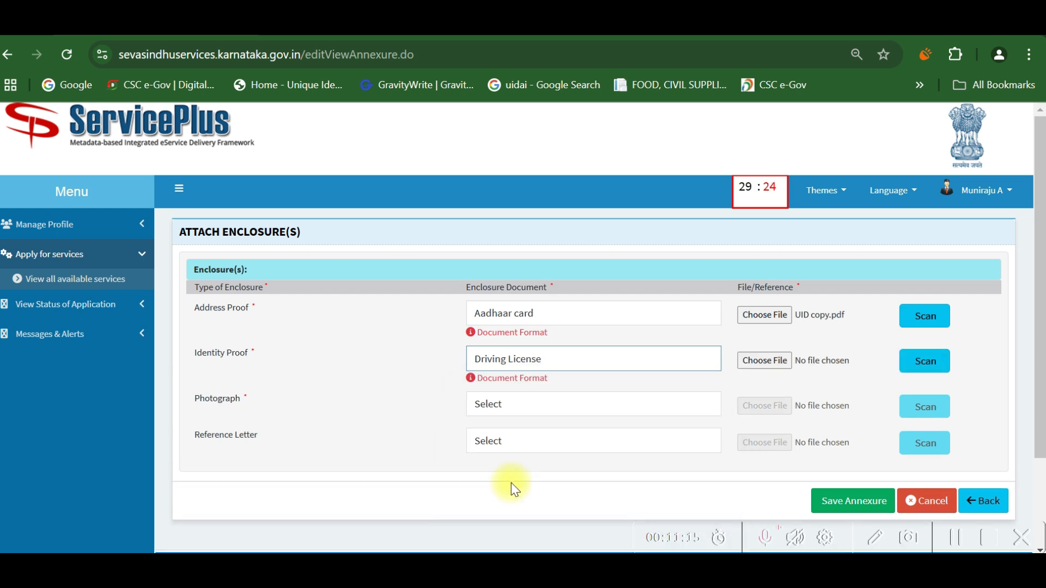
{"action": "left_click", "coordinate": [782, 370]}
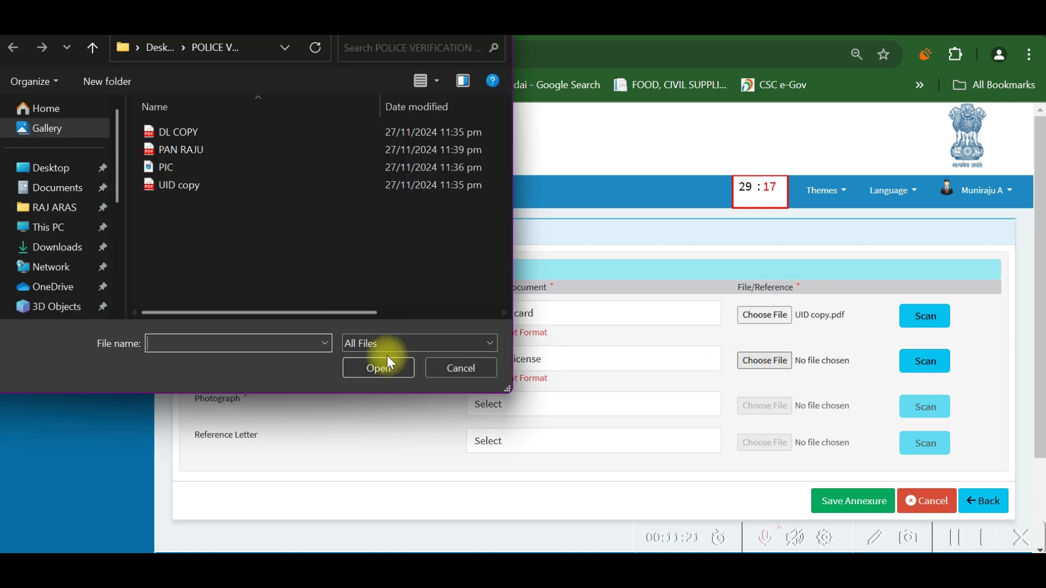
{"action": "left_click", "coordinate": [233, 134]}
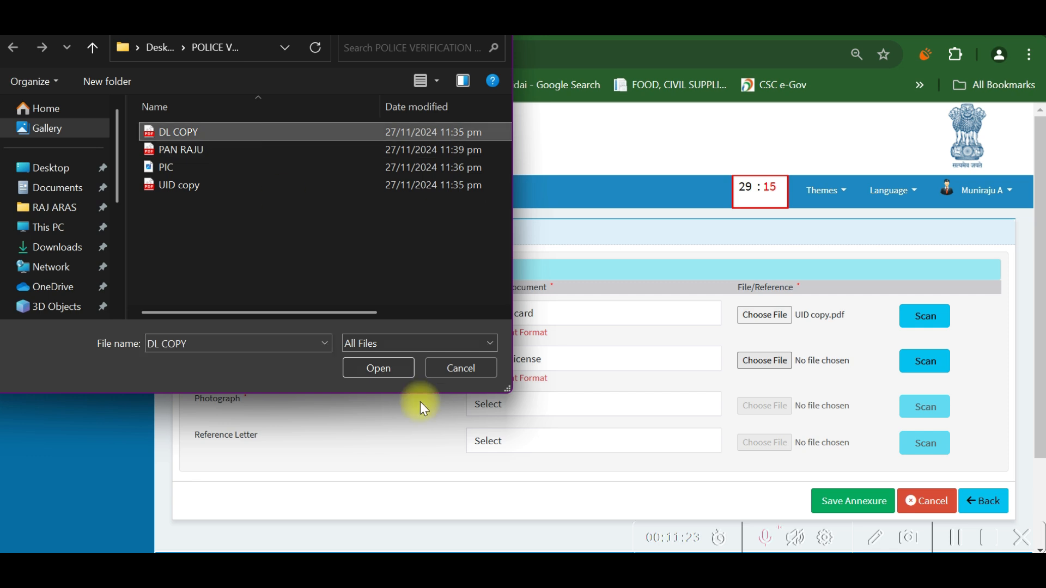
{"action": "left_click", "coordinate": [381, 369]}
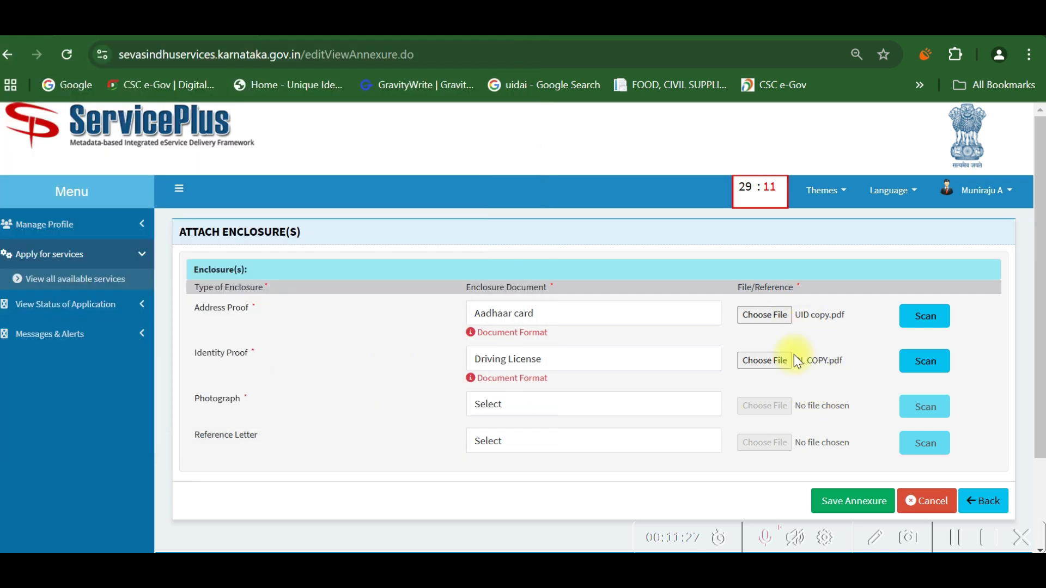
Set the Photograph enclosure to Photograph with PIC.jpg, leaving Reference Letter on Select
{"action": "left_click", "coordinate": [510, 404]}
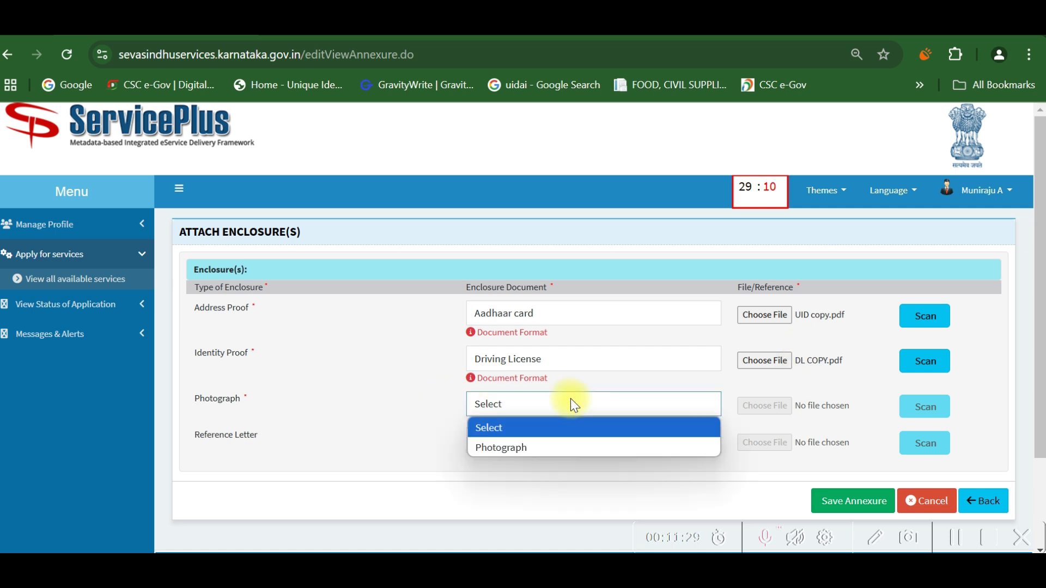
{"action": "left_click", "coordinate": [543, 446]}
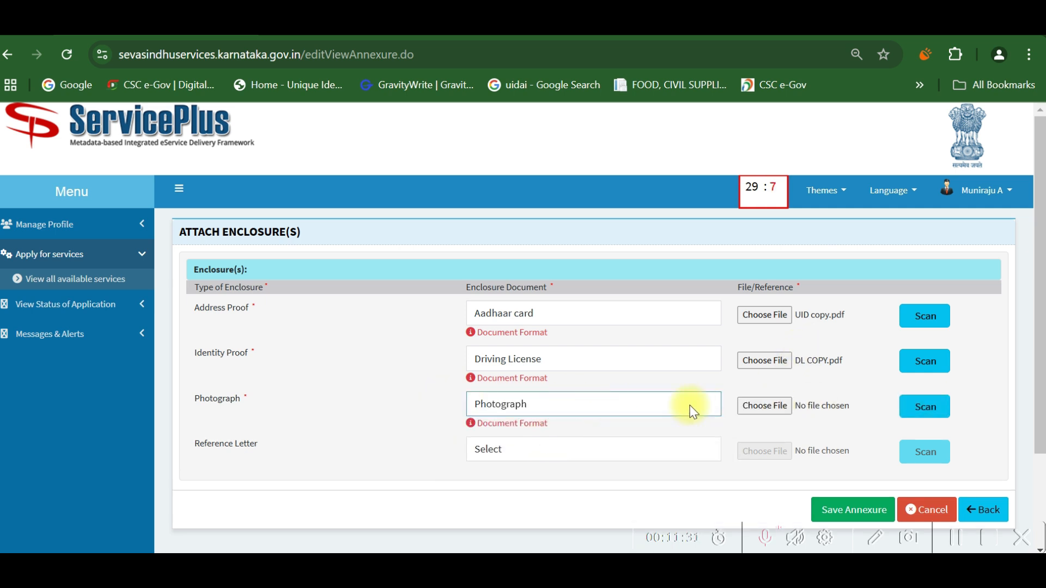
{"action": "left_click", "coordinate": [767, 406]}
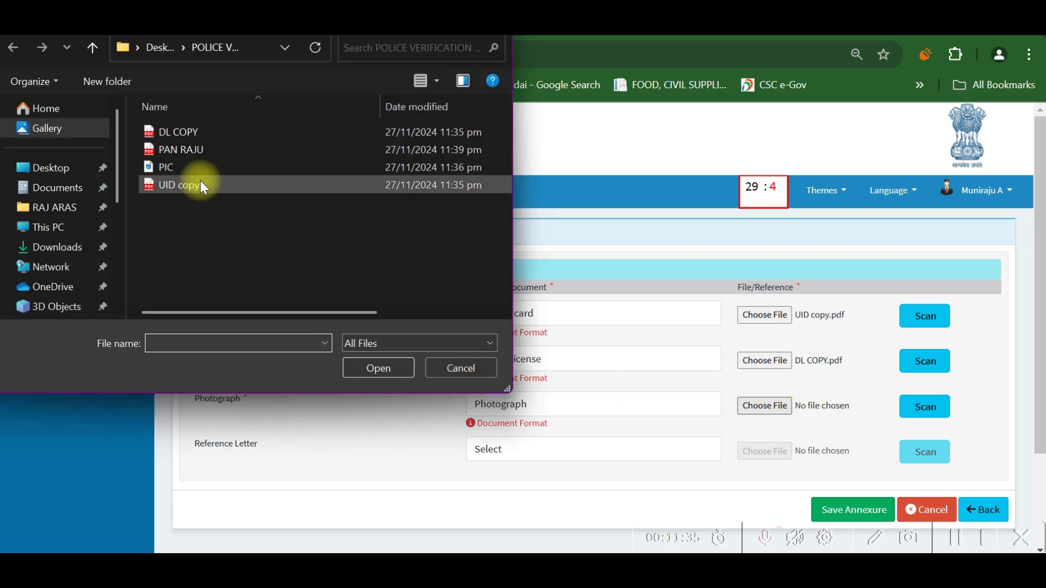
{"action": "left_click", "coordinate": [192, 168]}
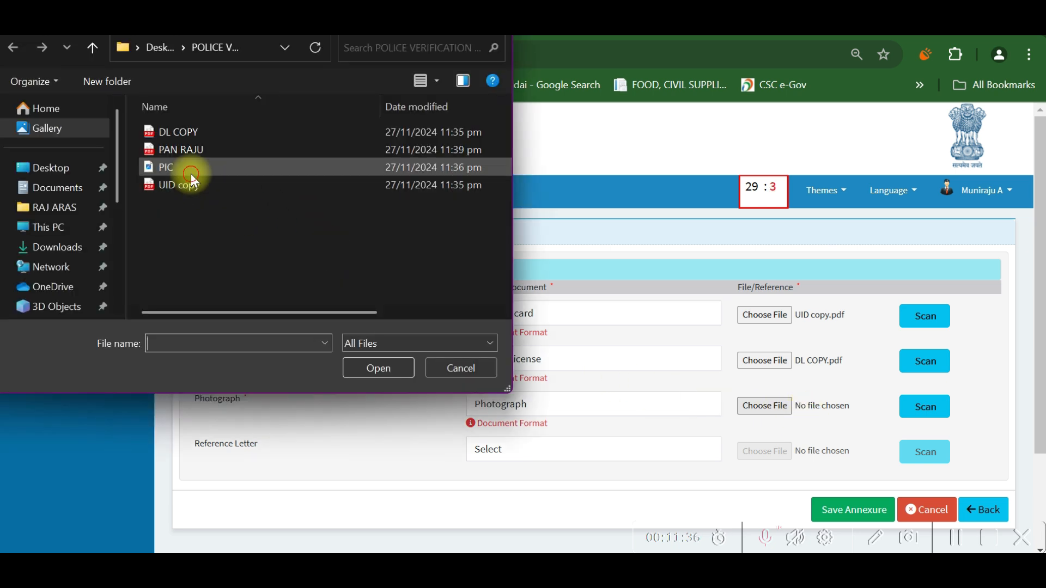
{"action": "left_click", "coordinate": [363, 368]}
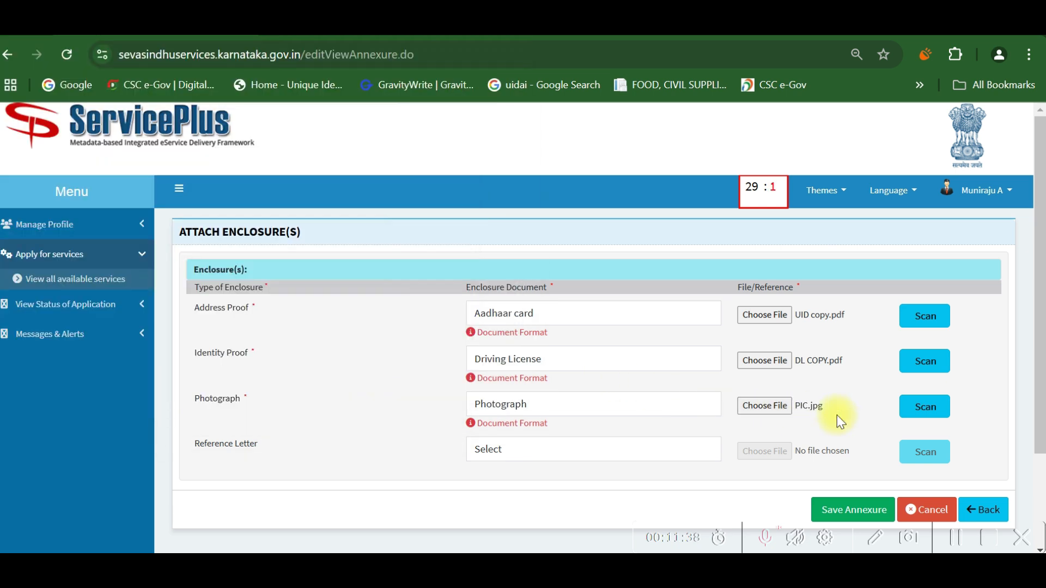
{"action": "left_click", "coordinate": [595, 456]}
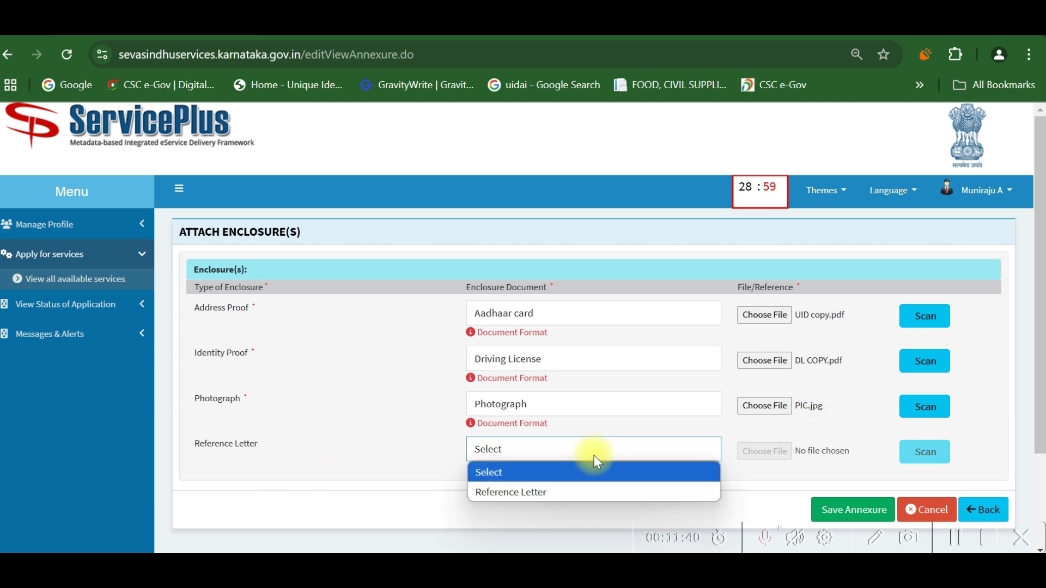
{"action": "left_click", "coordinate": [544, 472]}
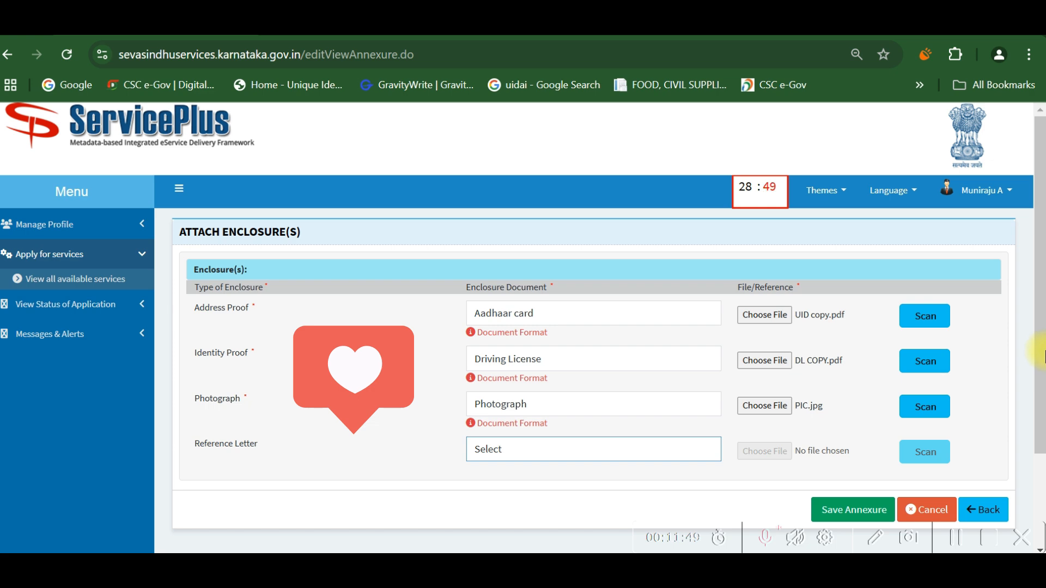
Save the annexure and check the attached Aadhaar card document in the preview
{"action": "scroll", "coordinate": [1033, 401], "scroll_direction": "down", "scroll_amount": 3}
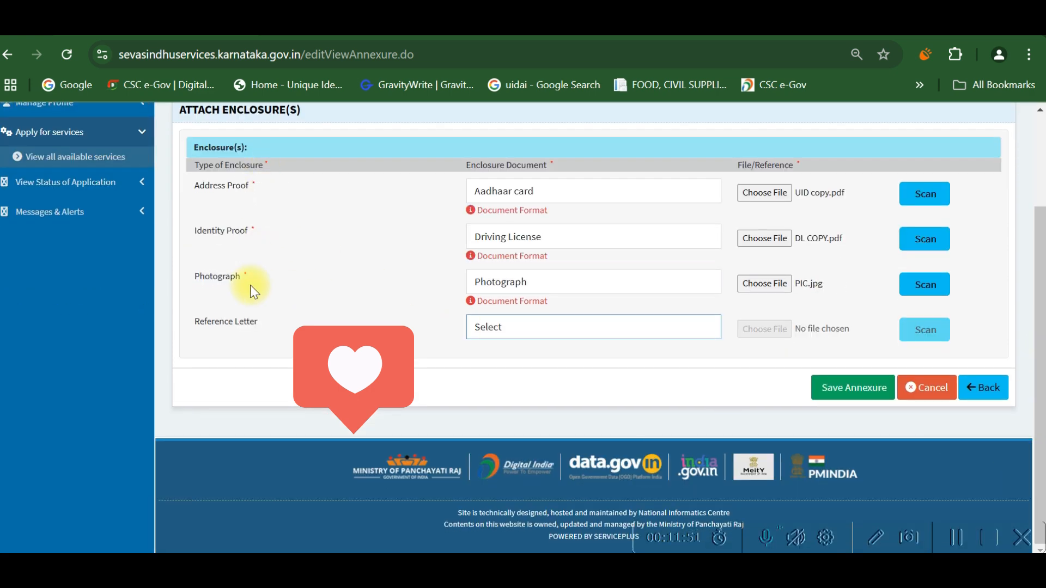
{"action": "left_click", "coordinate": [847, 390]}
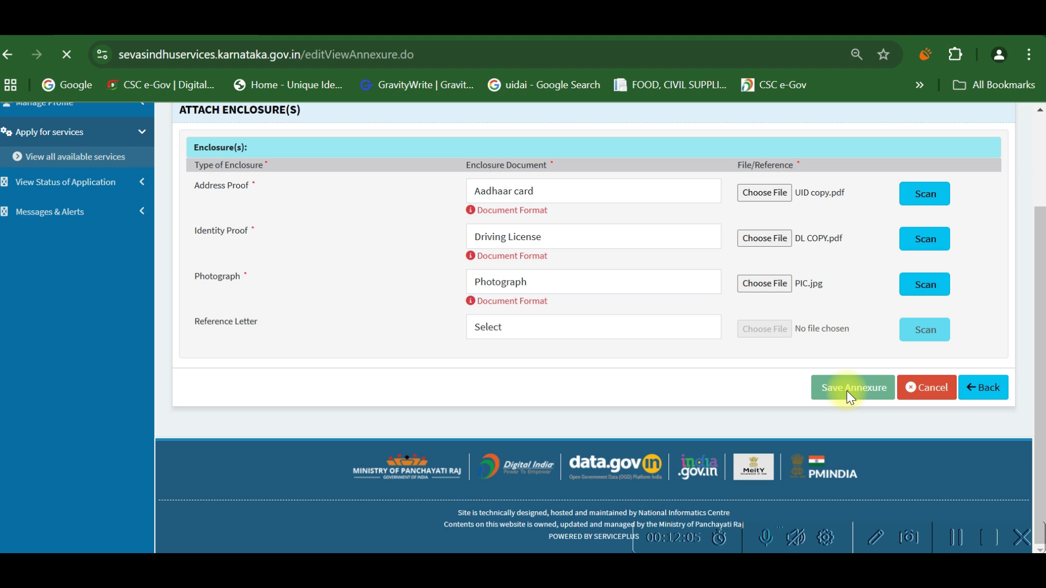
{"action": "scroll", "coordinate": [717, 462], "scroll_direction": "down", "scroll_amount": 10}
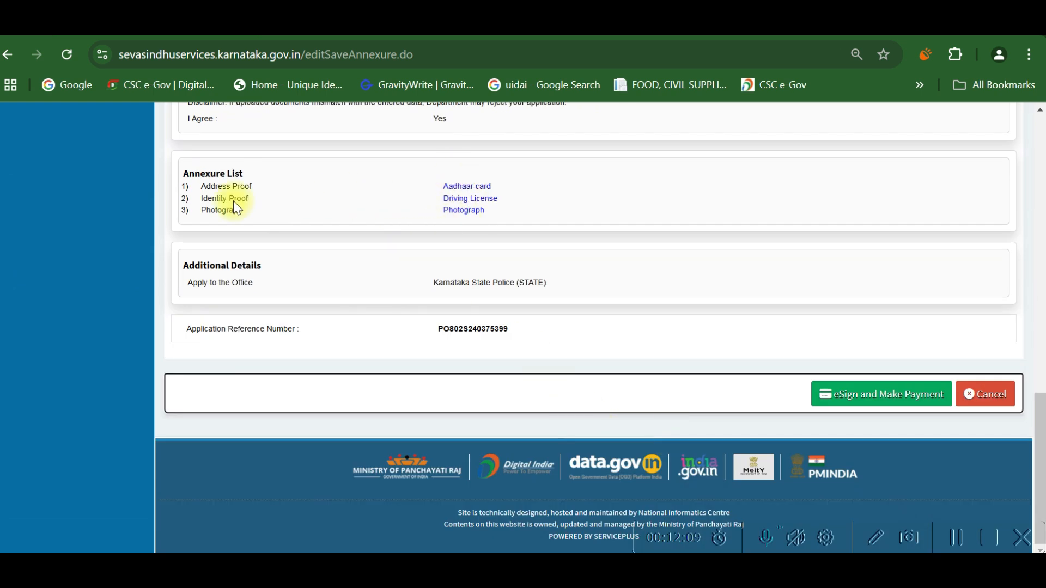
{"action": "left_click", "coordinate": [468, 186]}
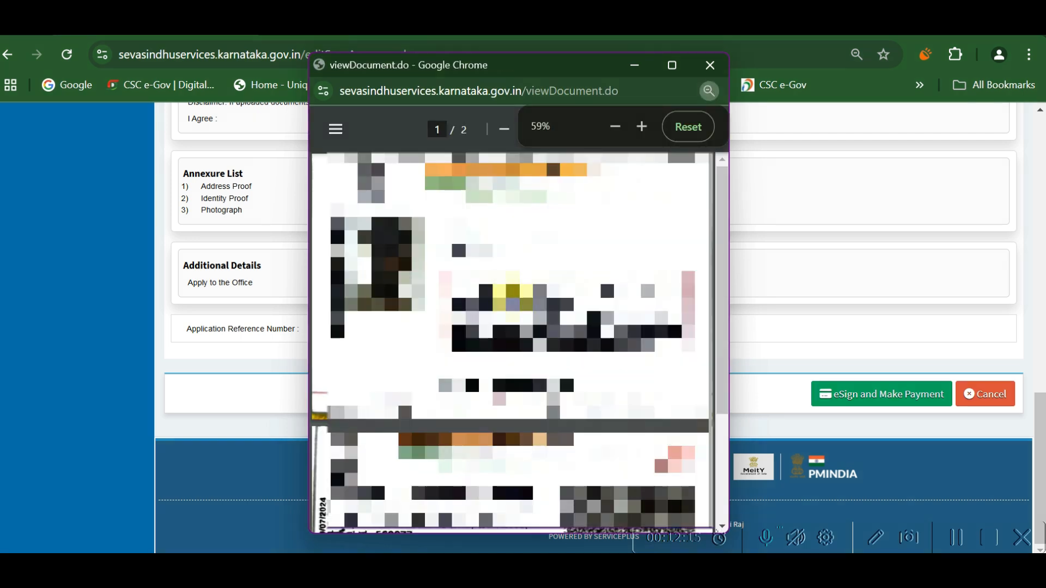
{"action": "scroll", "coordinate": [512, 294], "scroll_direction": "down", "scroll_amount": 5}
{"action": "left_click", "coordinate": [719, 66]}
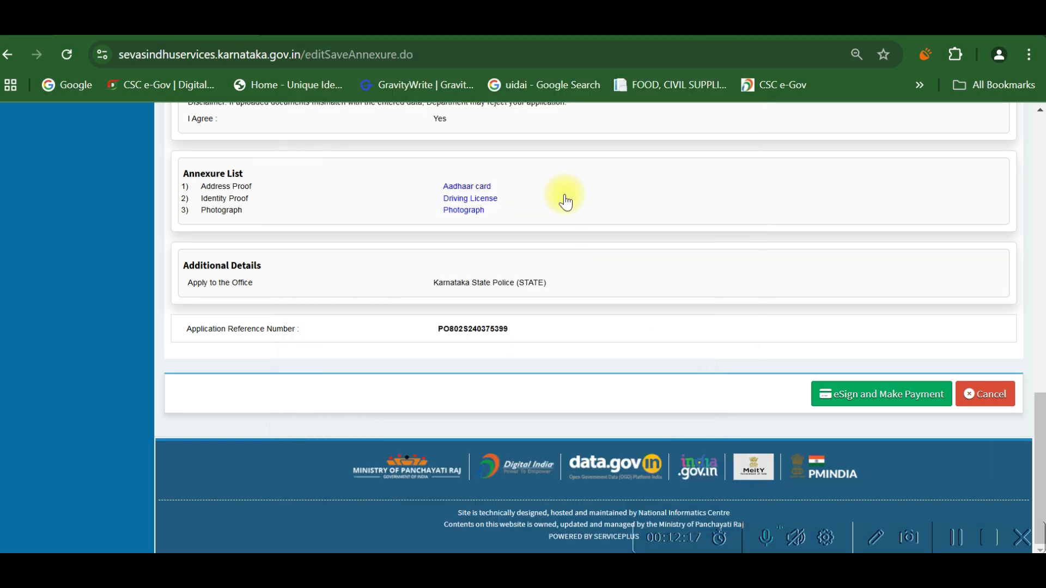
Check the attached Driving License and photograph, then proceed to eSign and payment
{"action": "left_click", "coordinate": [485, 203]}
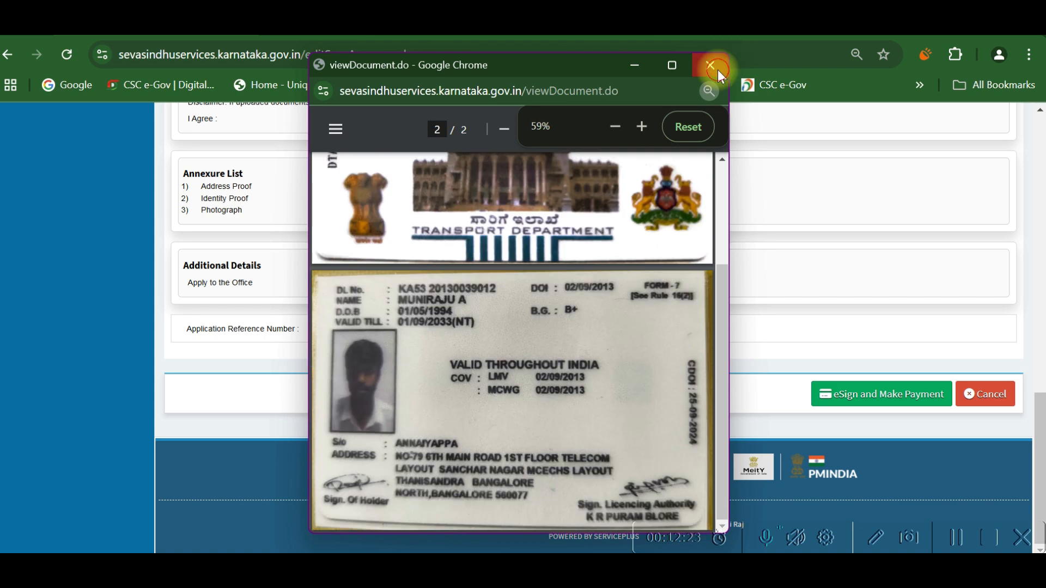
{"action": "left_click", "coordinate": [713, 66]}
{"action": "left_click", "coordinate": [481, 214]}
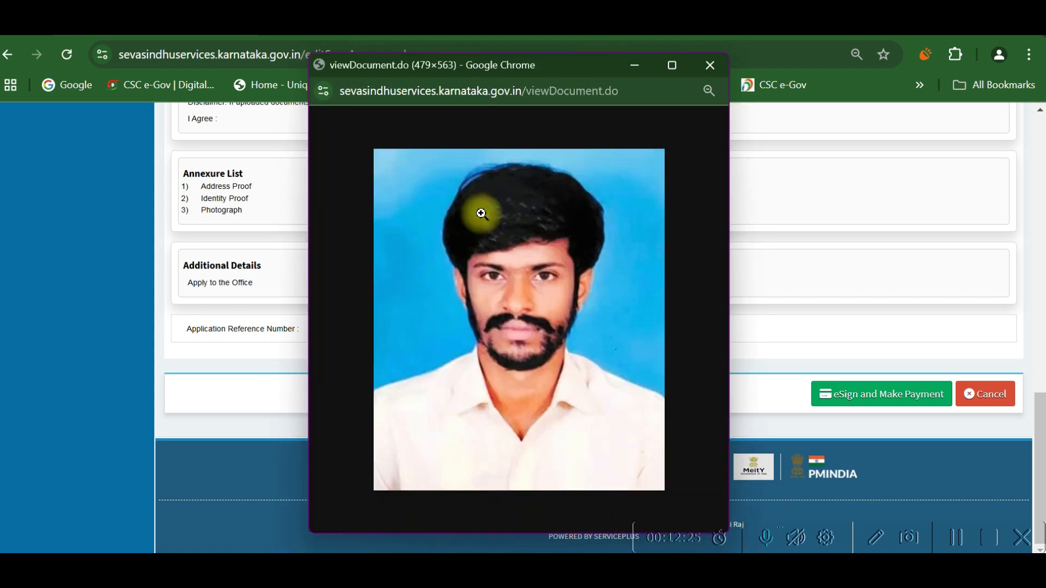
{"action": "left_click", "coordinate": [711, 66]}
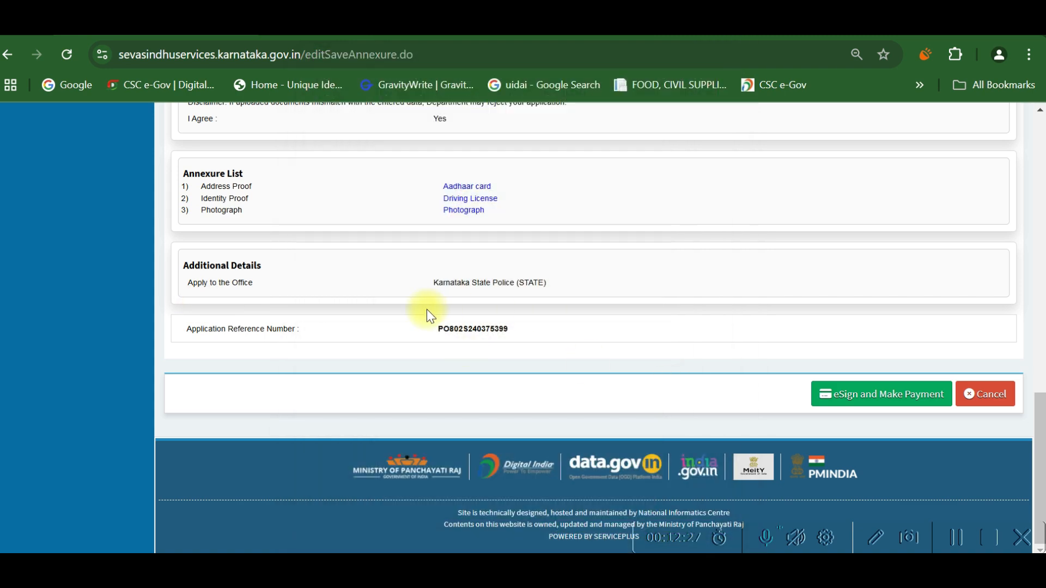
{"action": "left_click", "coordinate": [855, 398]}
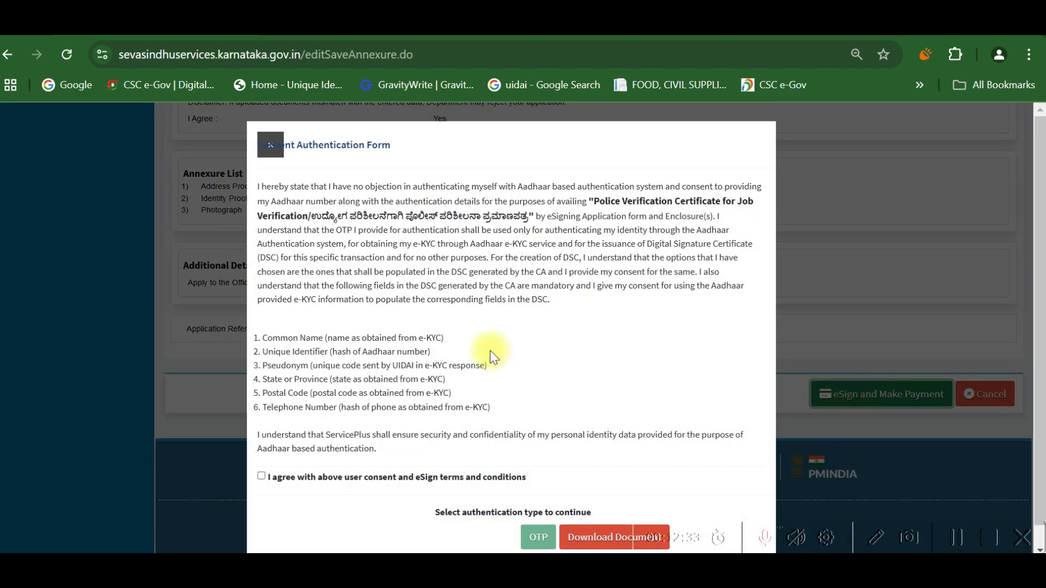
Accept the eSign consent terms and choose OTP authentication
{"action": "left_click", "coordinate": [262, 477]}
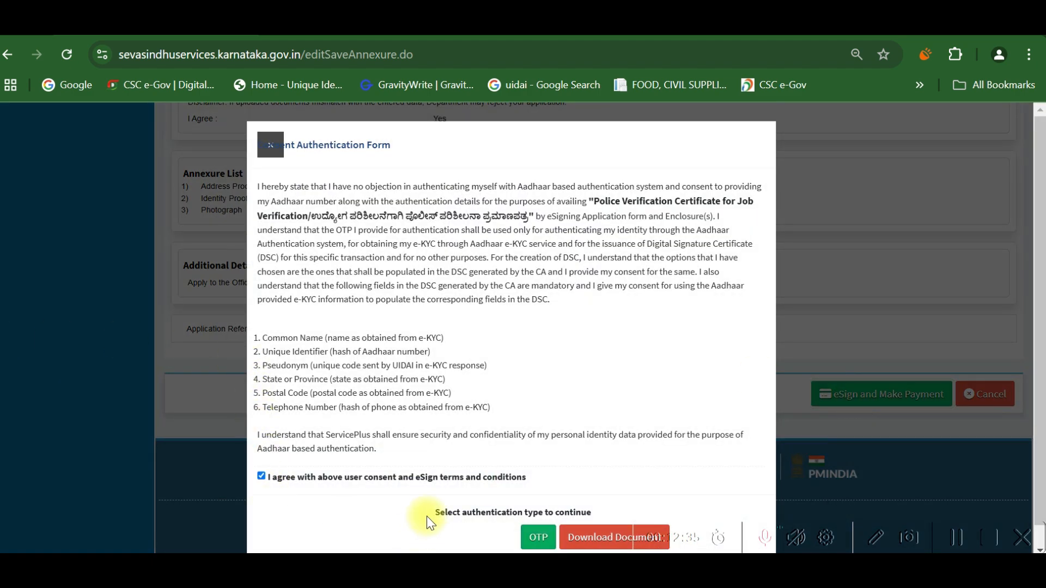
{"action": "left_click", "coordinate": [539, 538]}
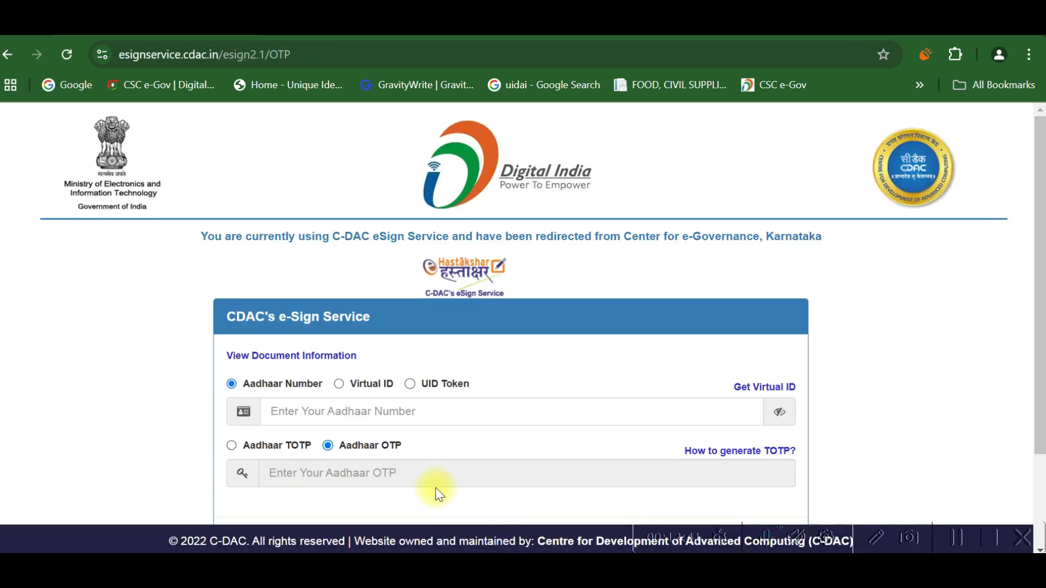
Enter the applicant's Aadhaar number and request an eSign OTP
{"action": "left_click", "coordinate": [357, 418]}
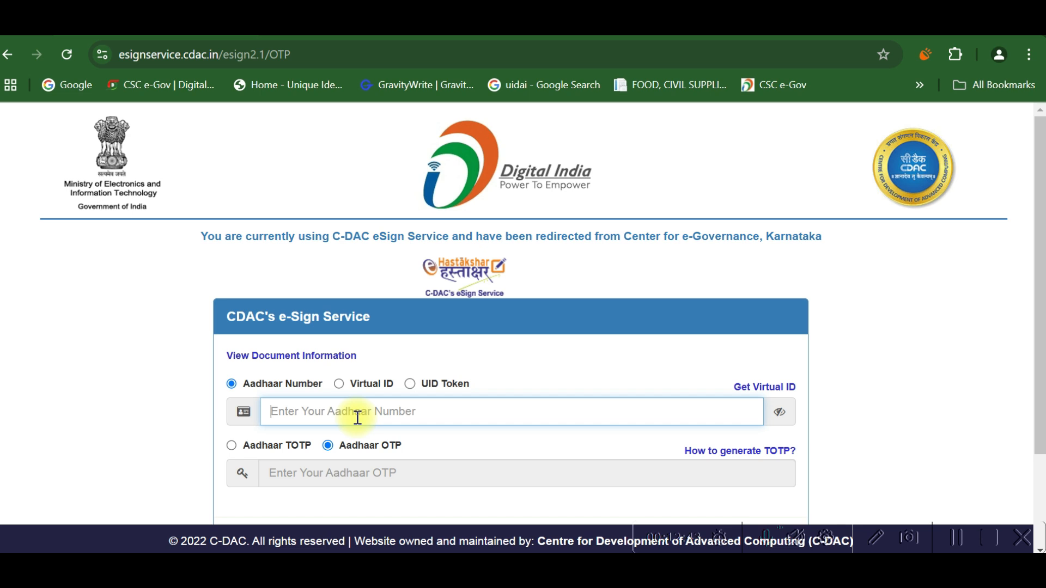
{"action": "type", "text": "12"}
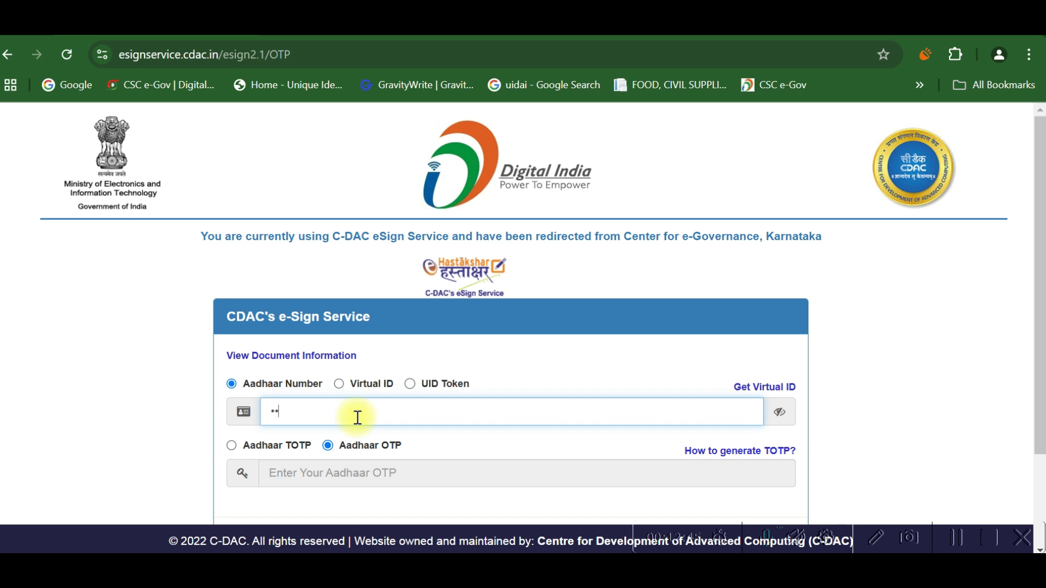
{"action": "type", "text": "345678901"}
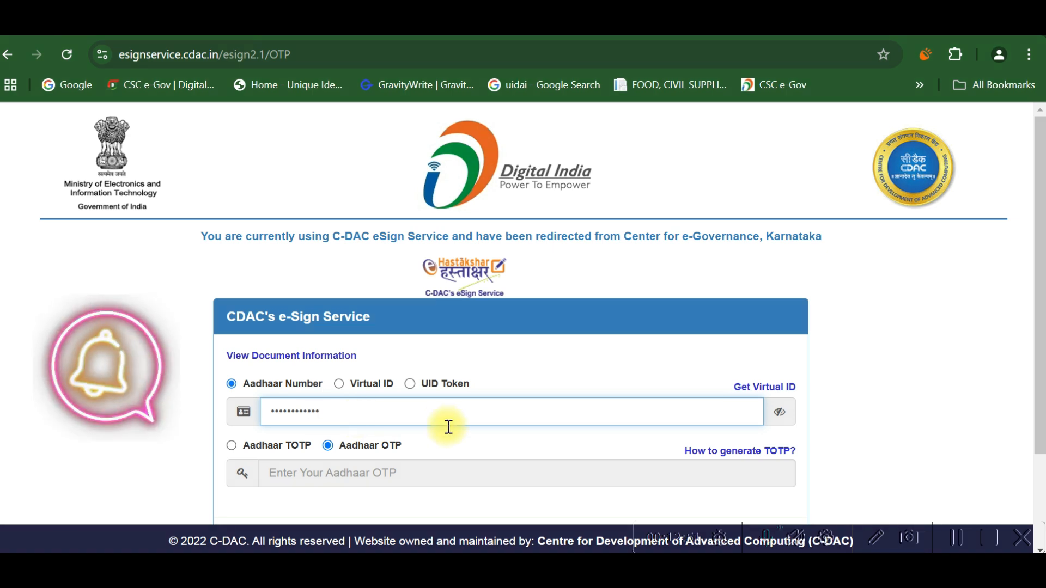
{"action": "scroll", "coordinate": [439, 414], "scroll_direction": "down", "scroll_amount": 2}
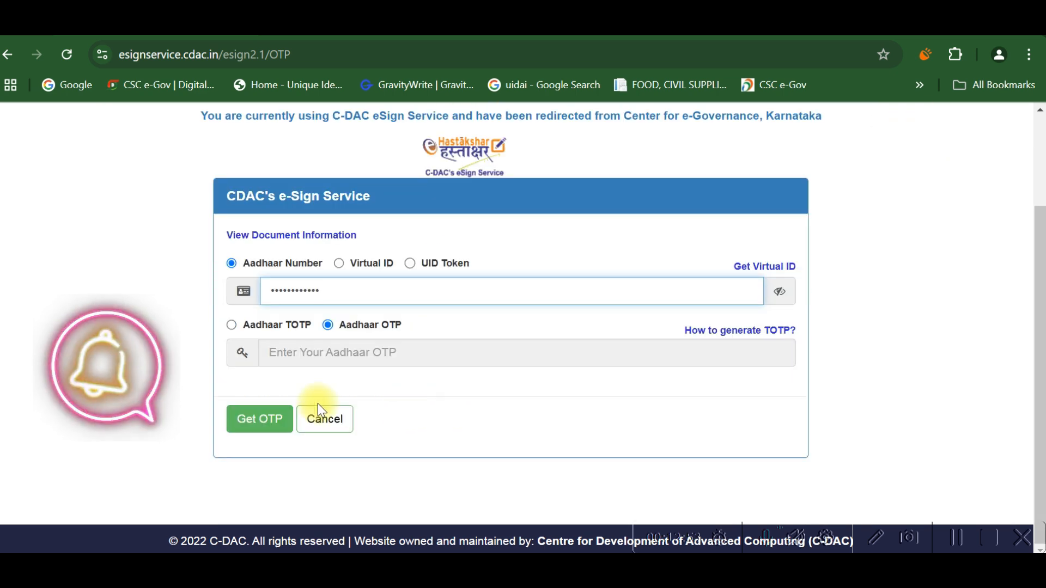
{"action": "left_click", "coordinate": [244, 420]}
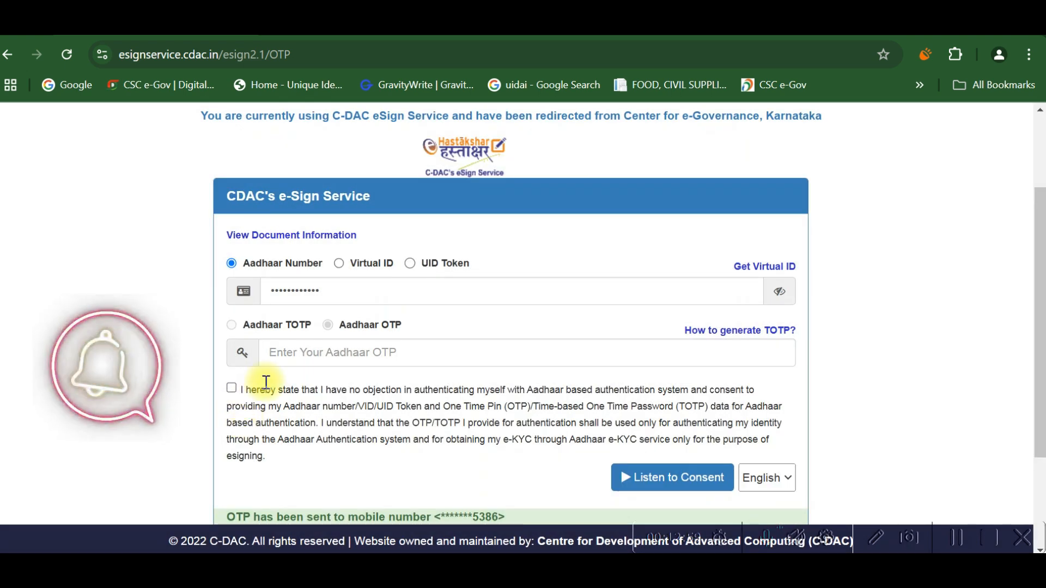
Enter the received Aadhaar OTP and submit it to complete the eSign
{"action": "left_click", "coordinate": [307, 361]}
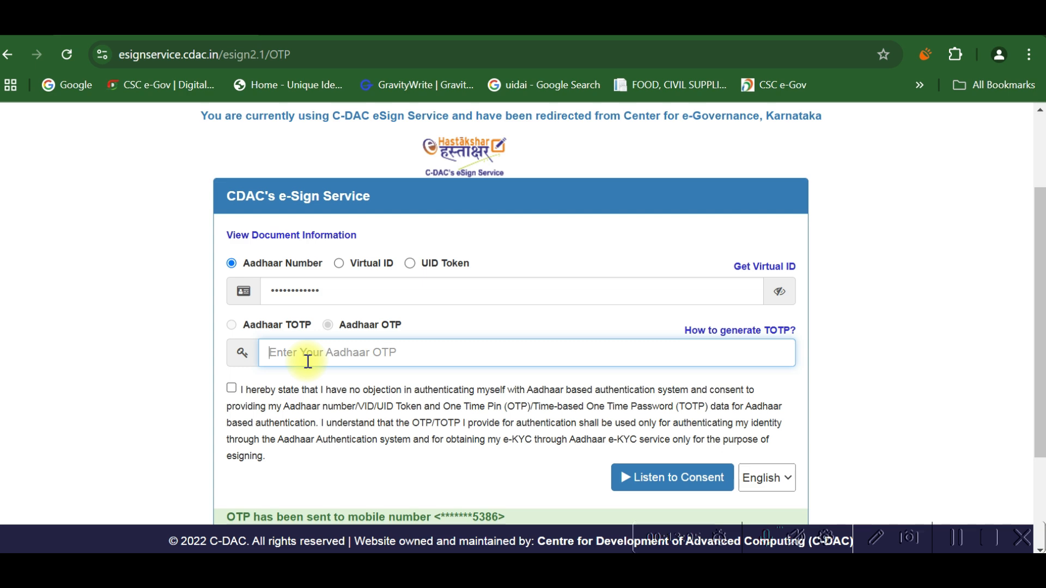
{"action": "scroll", "coordinate": [308, 361], "scroll_direction": "down", "scroll_amount": 2}
{"action": "type", "text": "••"}
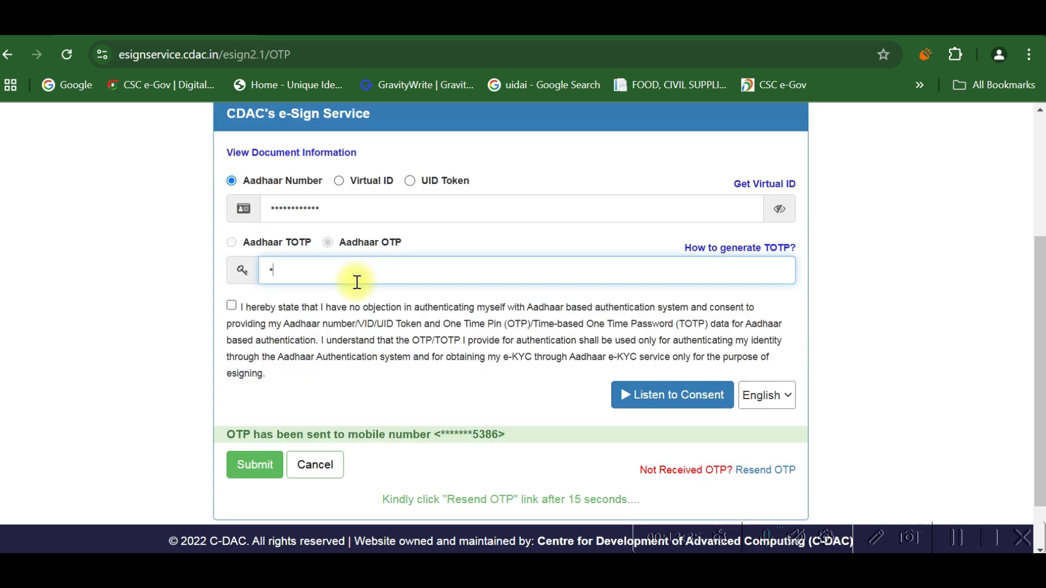
{"action": "type", "text": "••"}
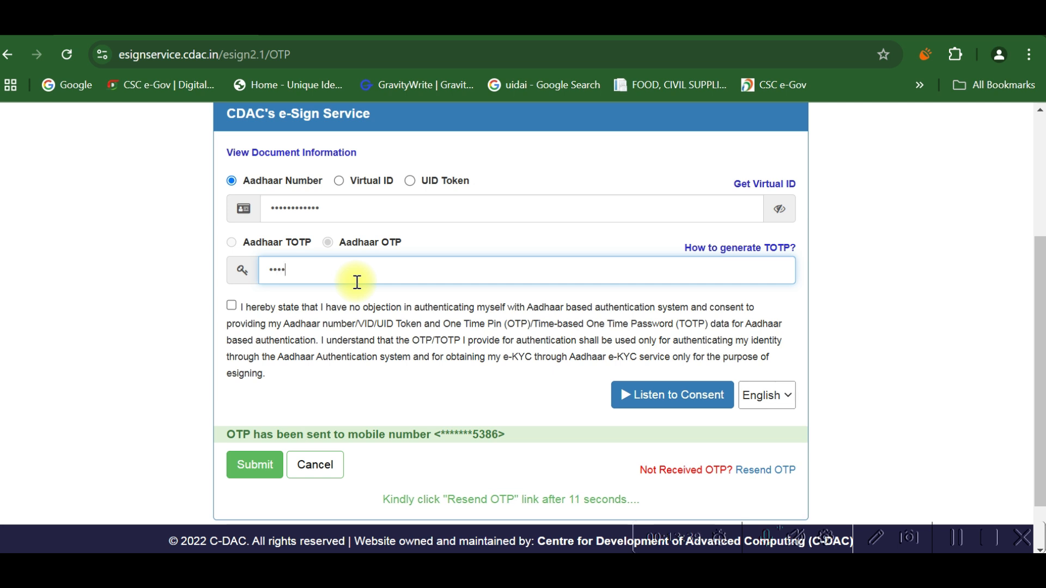
{"action": "type", "text": "••"}
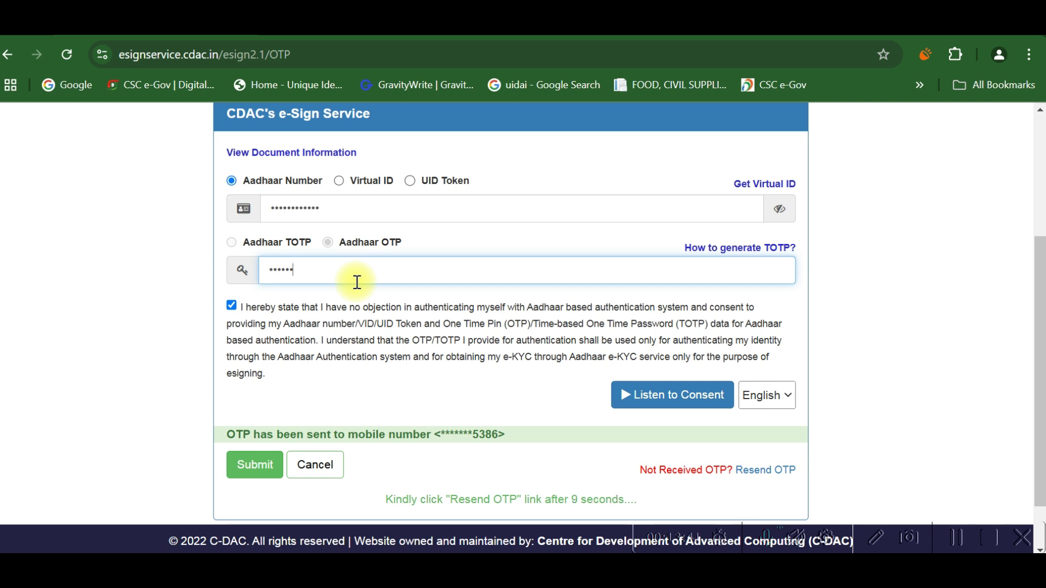
{"action": "left_click", "coordinate": [272, 474]}
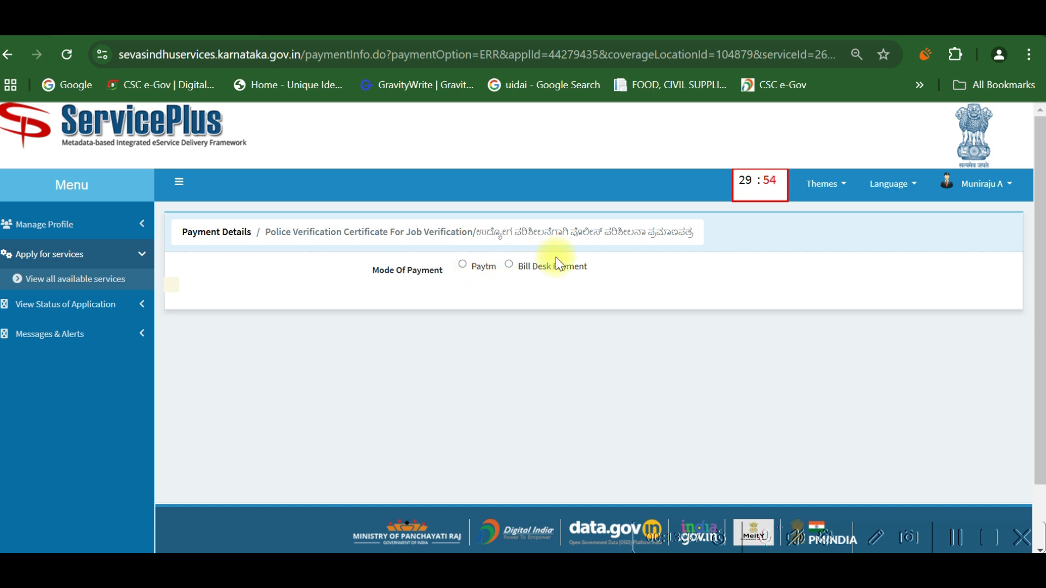
Choose Bill Desk Payment for the Rs. 450.0 fee and accept the redirect to the gateway
{"action": "left_click", "coordinate": [509, 265]}
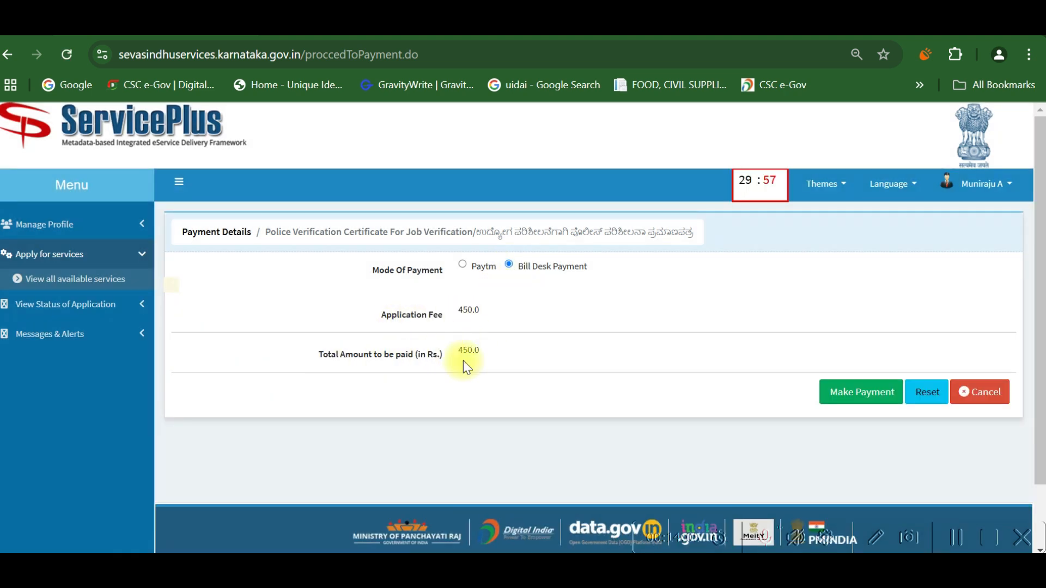
{"action": "left_click", "coordinate": [861, 401]}
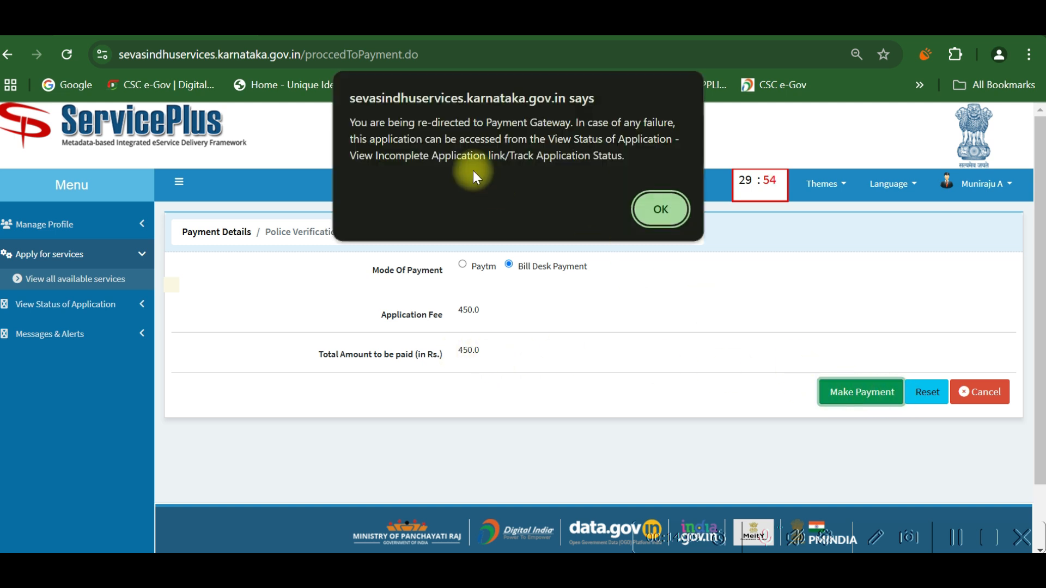
{"action": "left_click", "coordinate": [643, 204]}
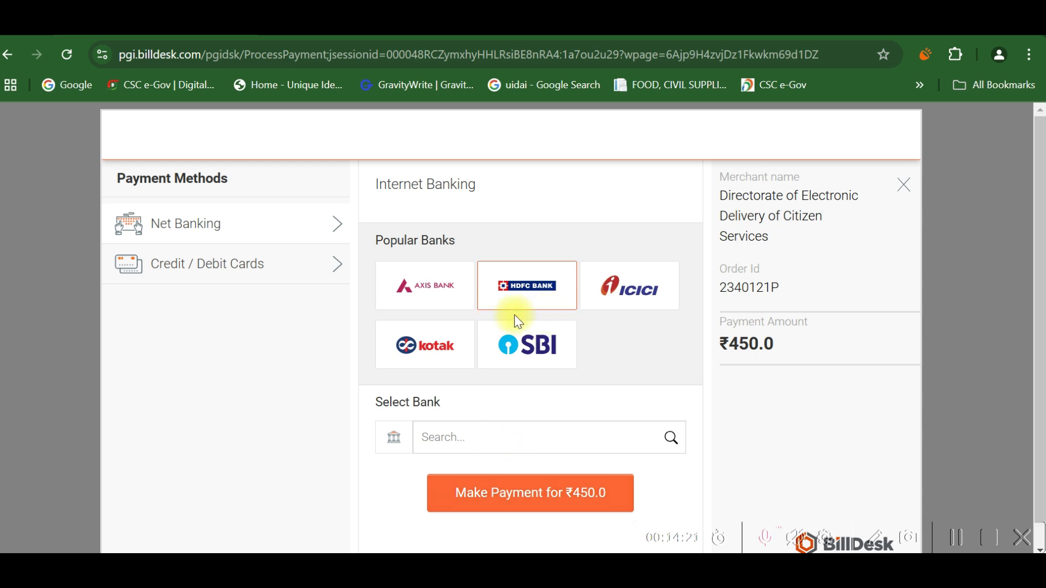
Switch from Kotak net banking to Credit / Debit Cards, enter the card details, and pay ₹450.0
{"action": "left_click", "coordinate": [416, 359]}
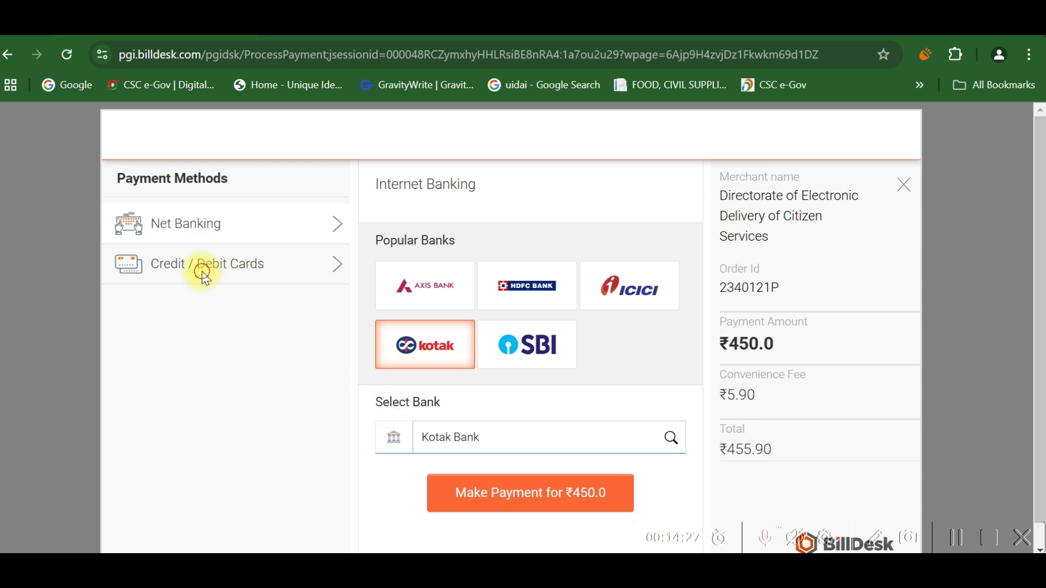
{"action": "left_click", "coordinate": [223, 265]}
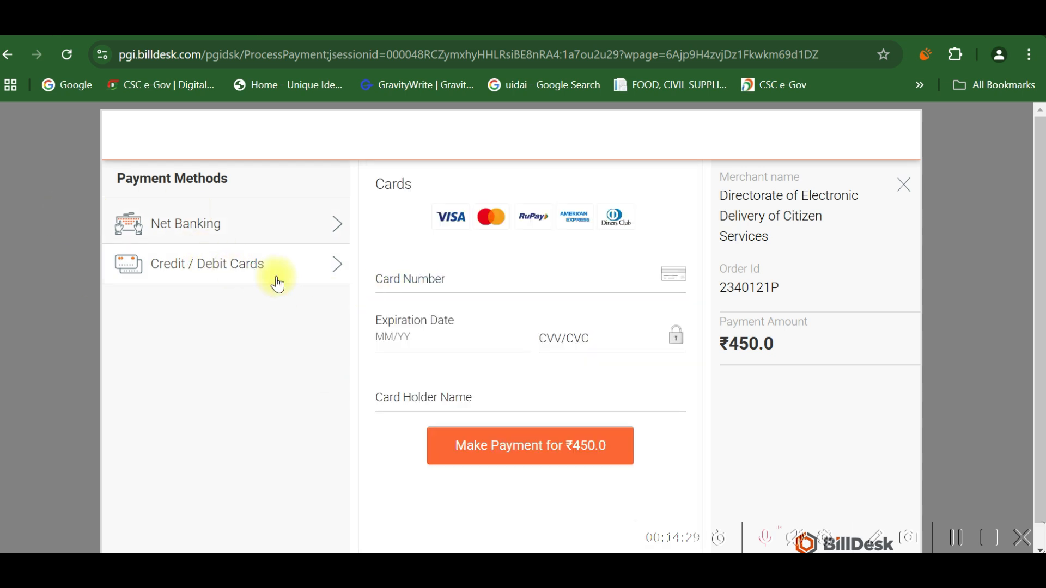
{"action": "left_click", "coordinate": [426, 284]}
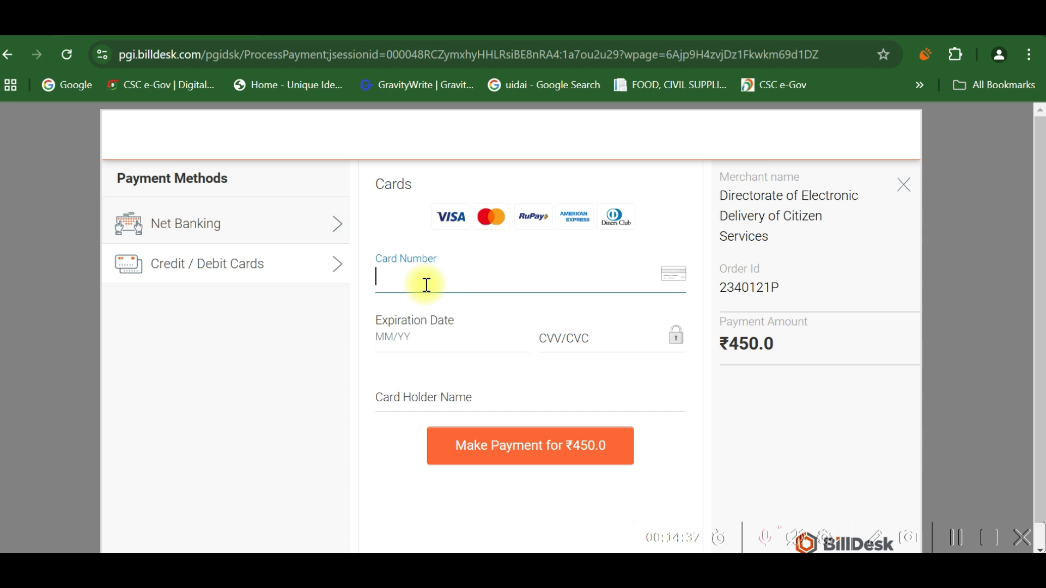
{"action": "left_click", "coordinate": [968, 547]}
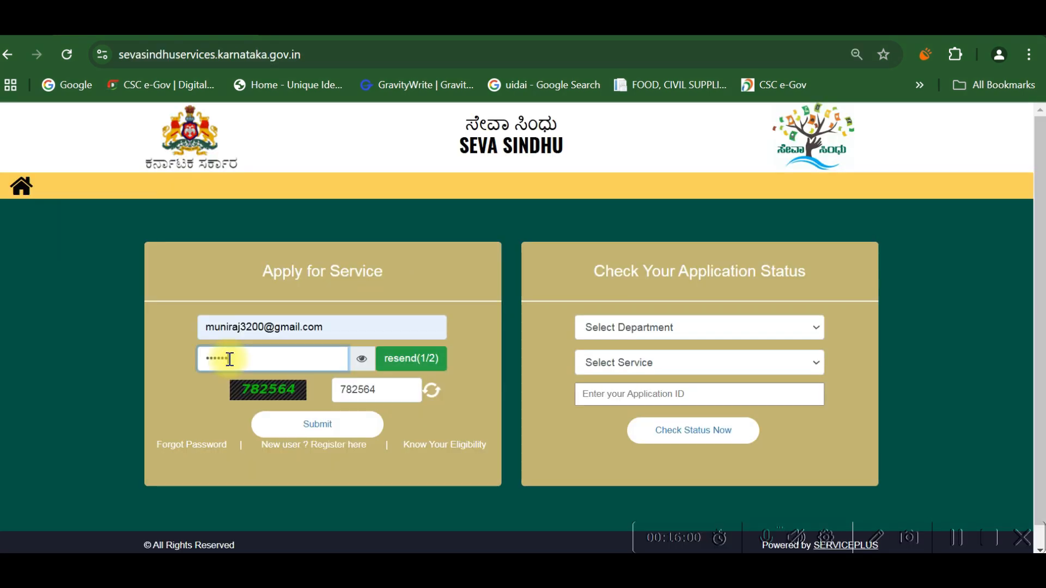
Submit the login form, then revalidate the police verification application via its Application Id link
{"action": "left_click", "coordinate": [326, 424]}
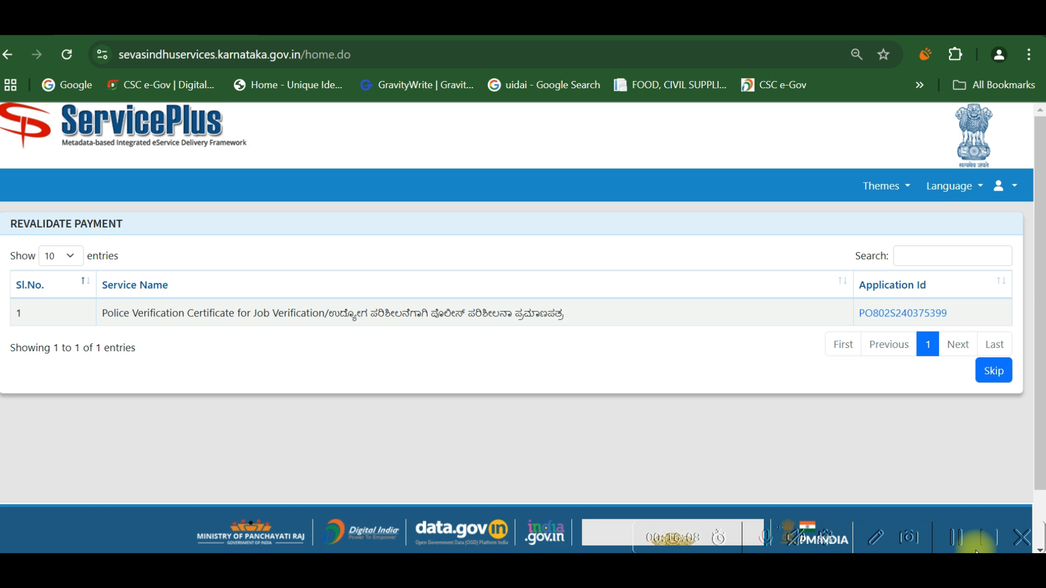
{"action": "left_click", "coordinate": [893, 319]}
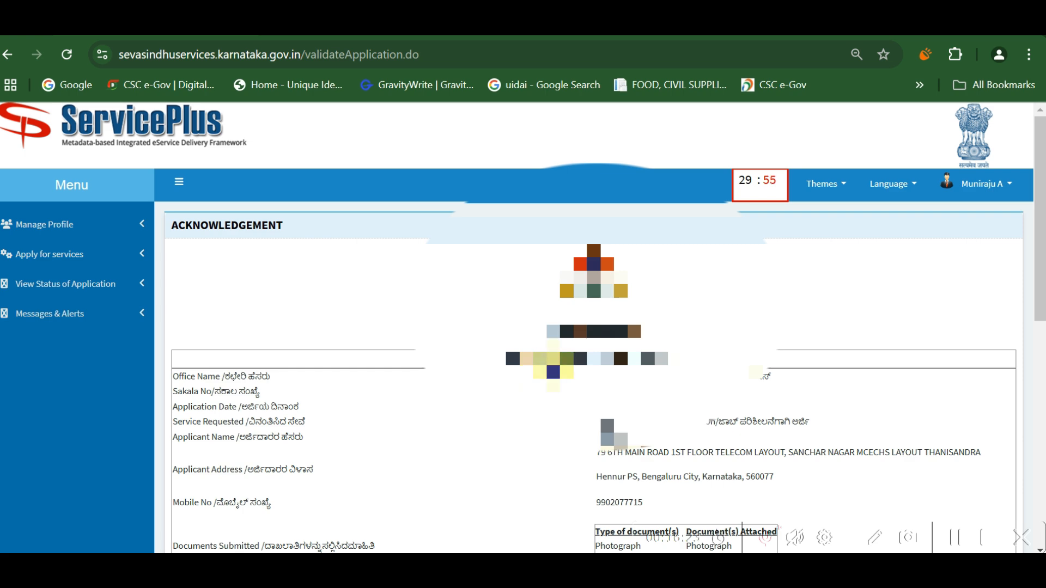
{"action": "scroll", "coordinate": [648, 272], "scroll_direction": "down", "scroll_amount": 1}
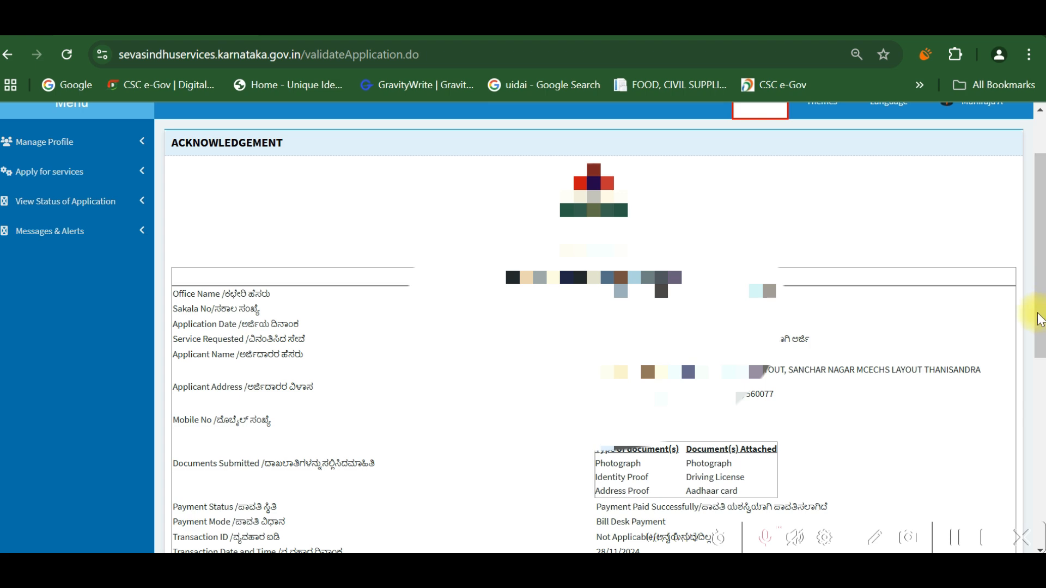
{"action": "left_click_drag", "start_coordinate": [1038, 224], "coordinate": [1038, 292]}
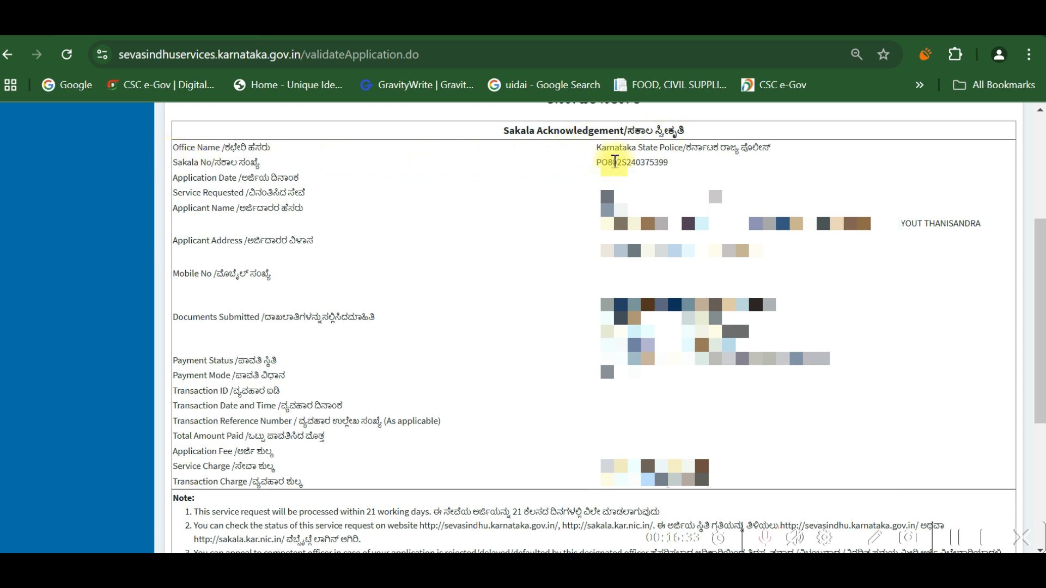
{"action": "left_click_drag", "start_coordinate": [594, 164], "coordinate": [669, 162]}
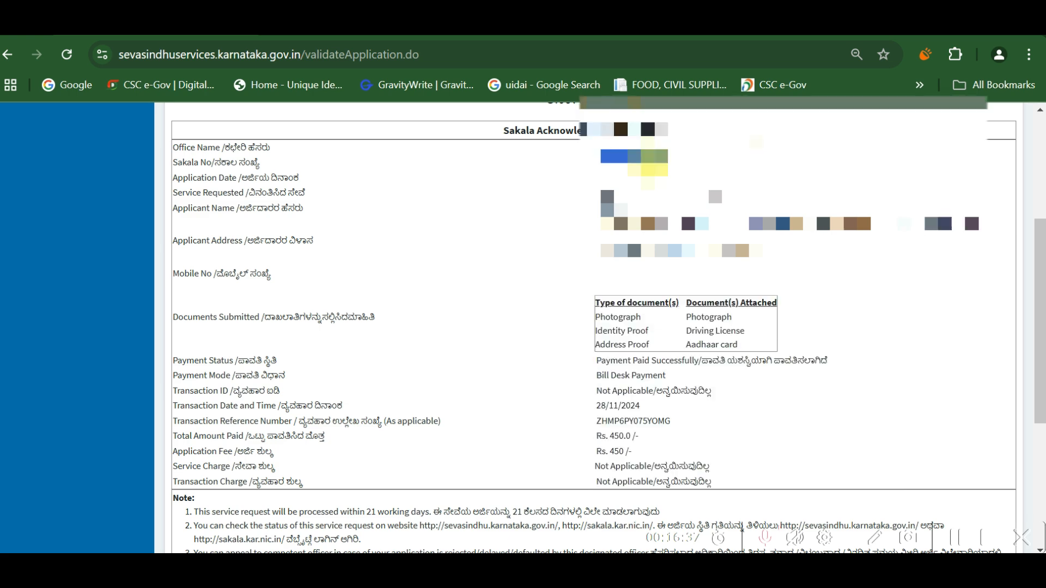
{"action": "scroll", "coordinate": [573, 422], "scroll_direction": "down", "scroll_amount": 3}
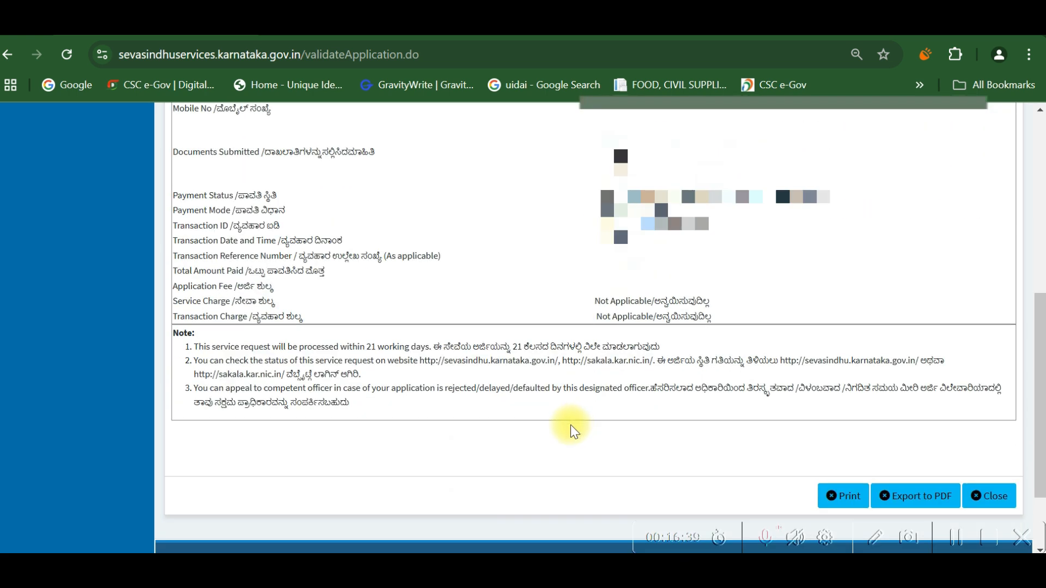
Export the acknowledgement to PDF in the Desktop's POLICE VERIFICATION DOCUMENT folder
{"action": "left_click", "coordinate": [908, 500]}
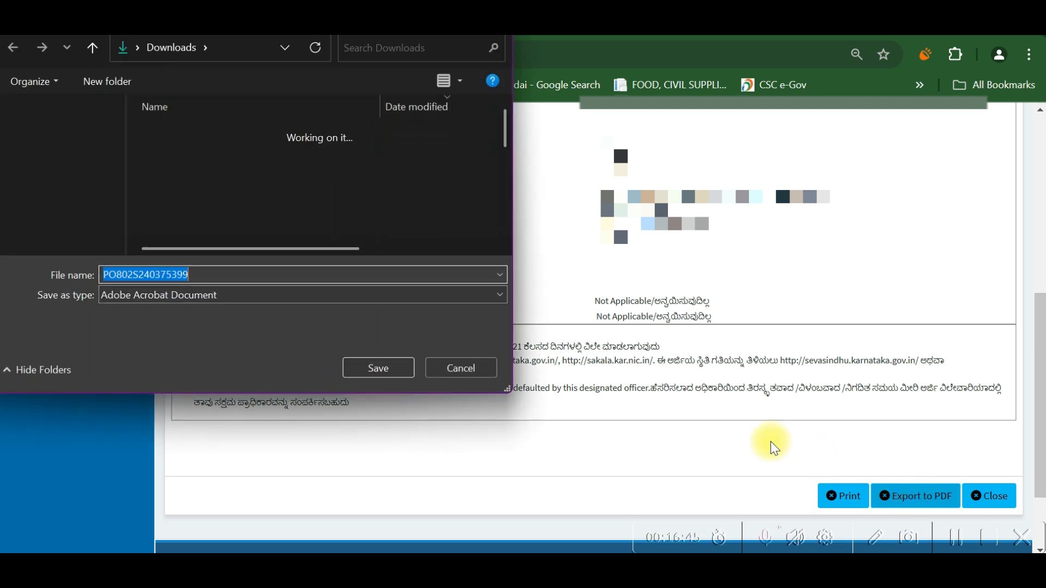
{"action": "left_click", "coordinate": [77, 130]}
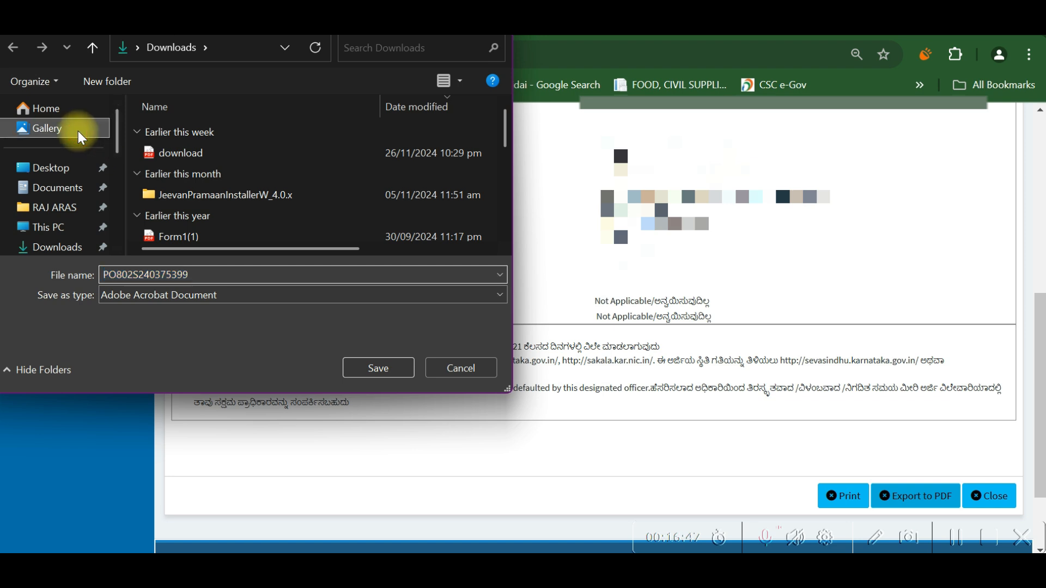
{"action": "left_click", "coordinate": [53, 175]}
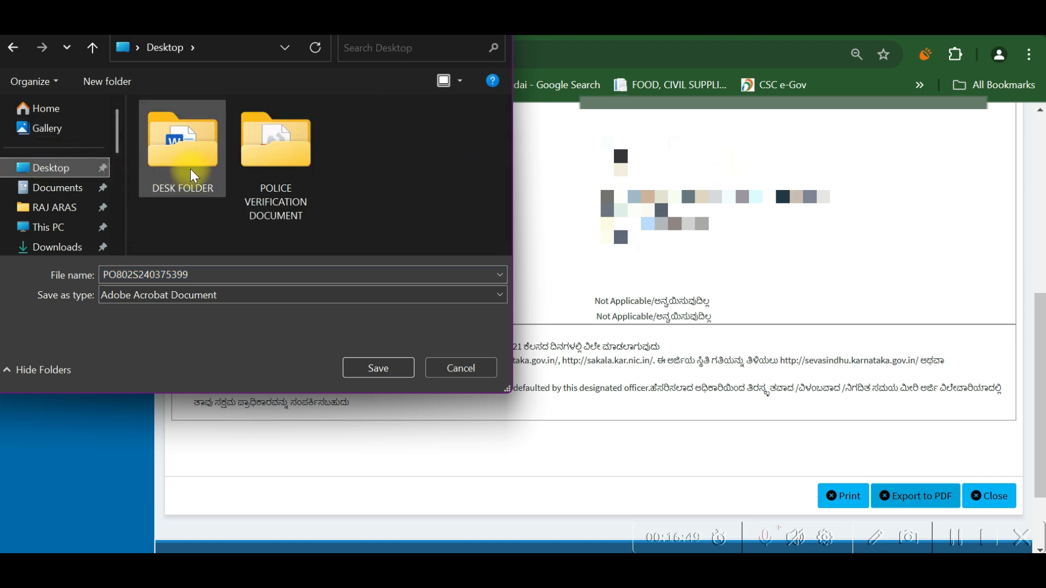
{"action": "double_click", "coordinate": [250, 159]}
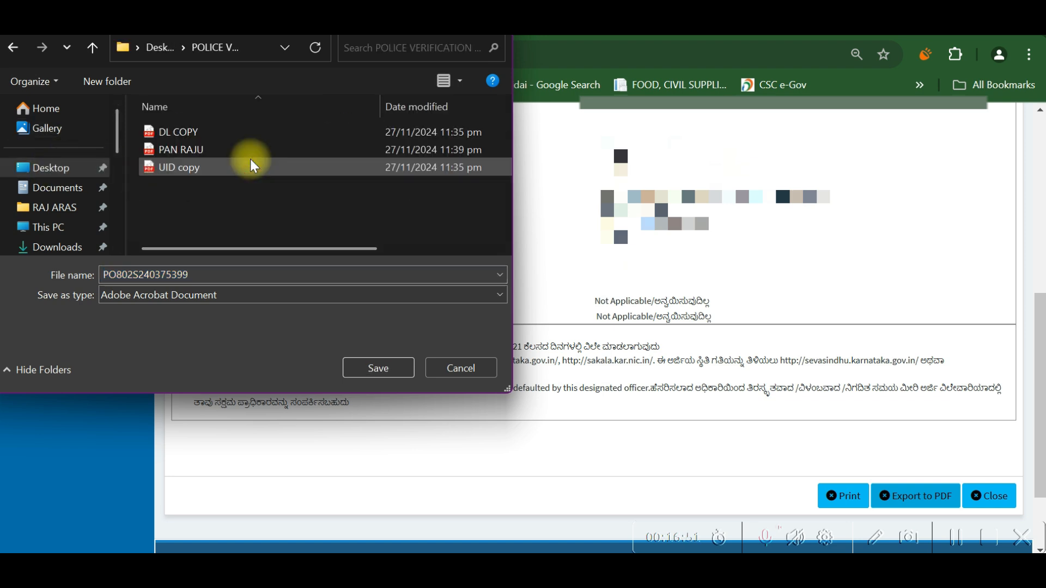
{"action": "left_click", "coordinate": [371, 367]}
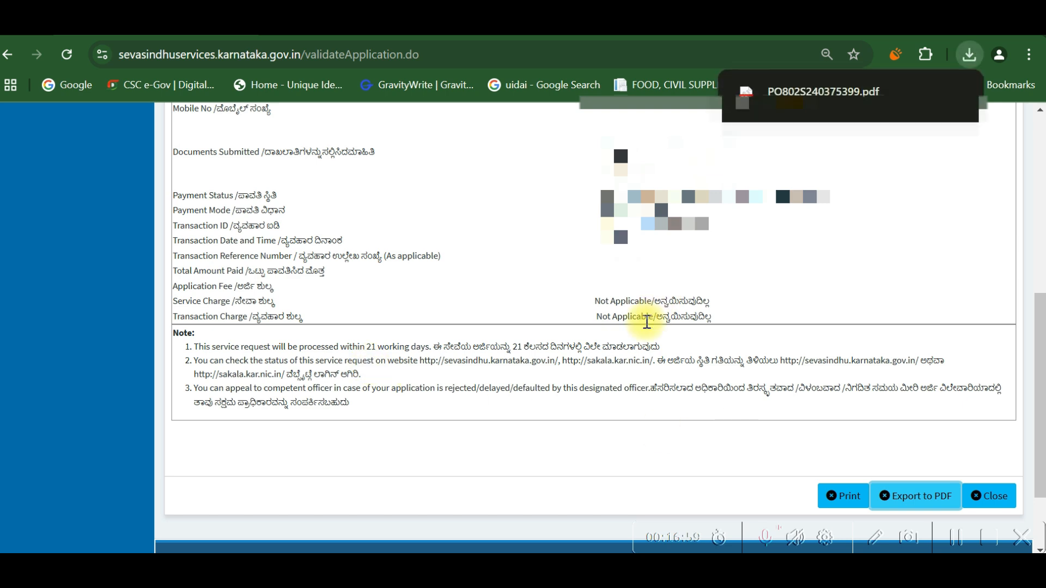
{"action": "mouse_move", "coordinate": [918, 96]}
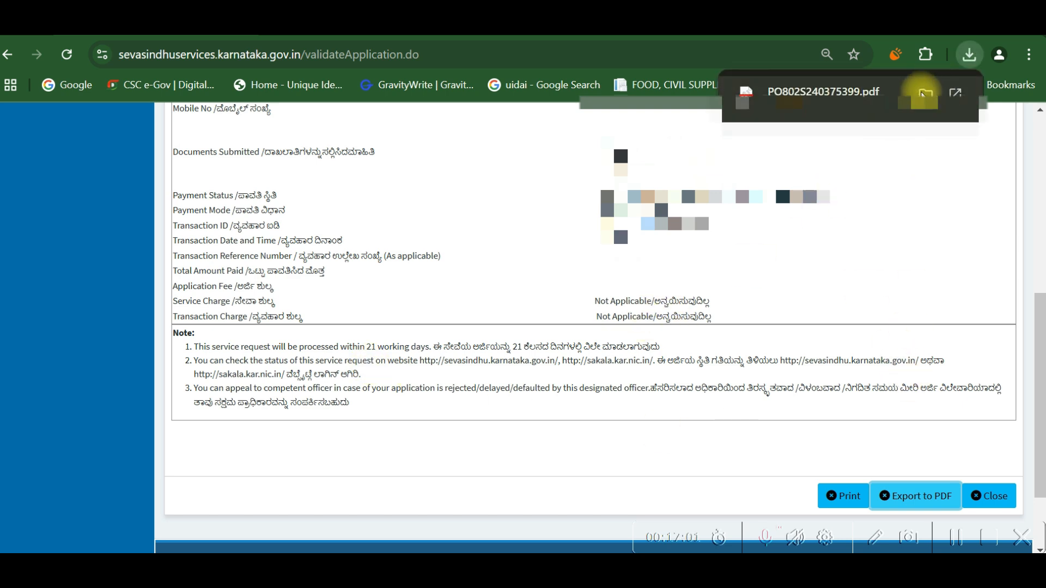